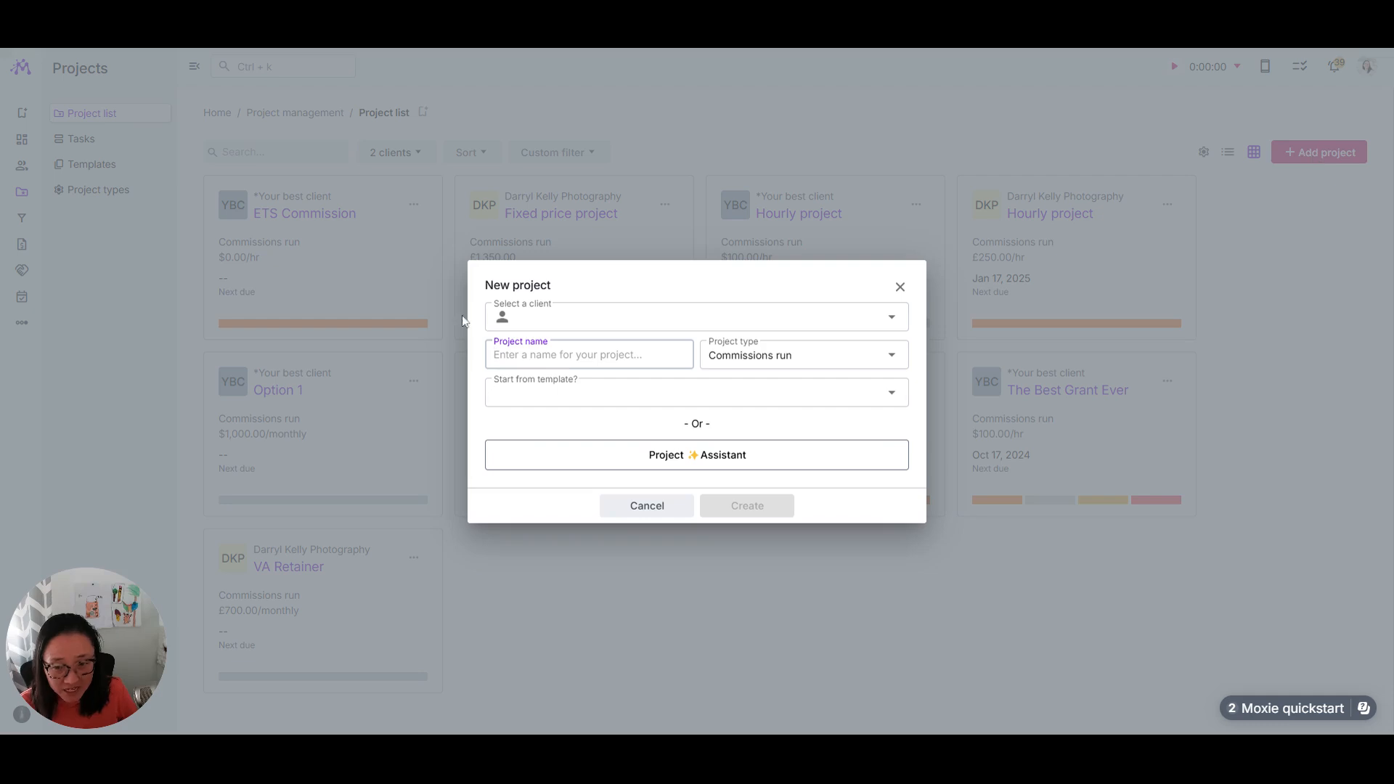
Step: Create a project named Manual project for the client *Your best client with the project type Regular project
left_click(766, 320)
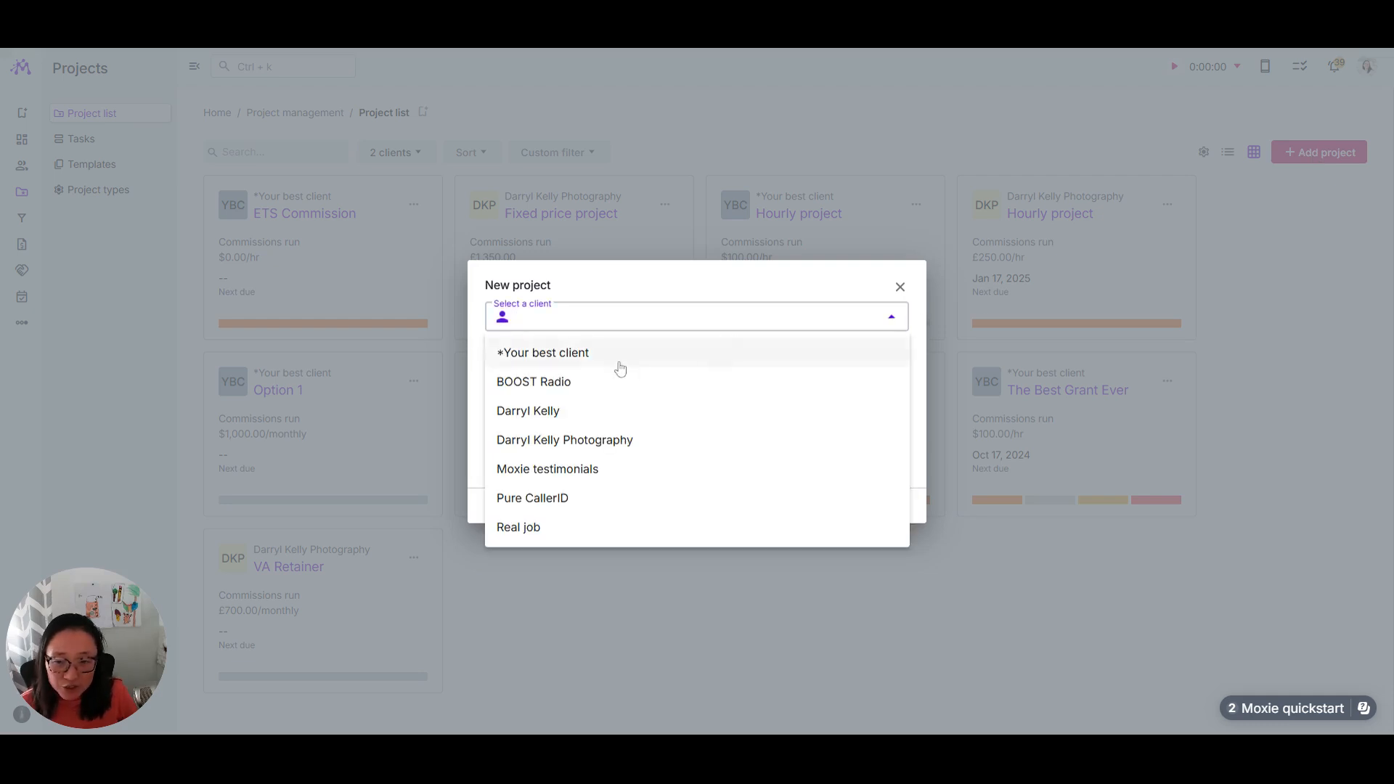
left_click(617, 356)
type("M")
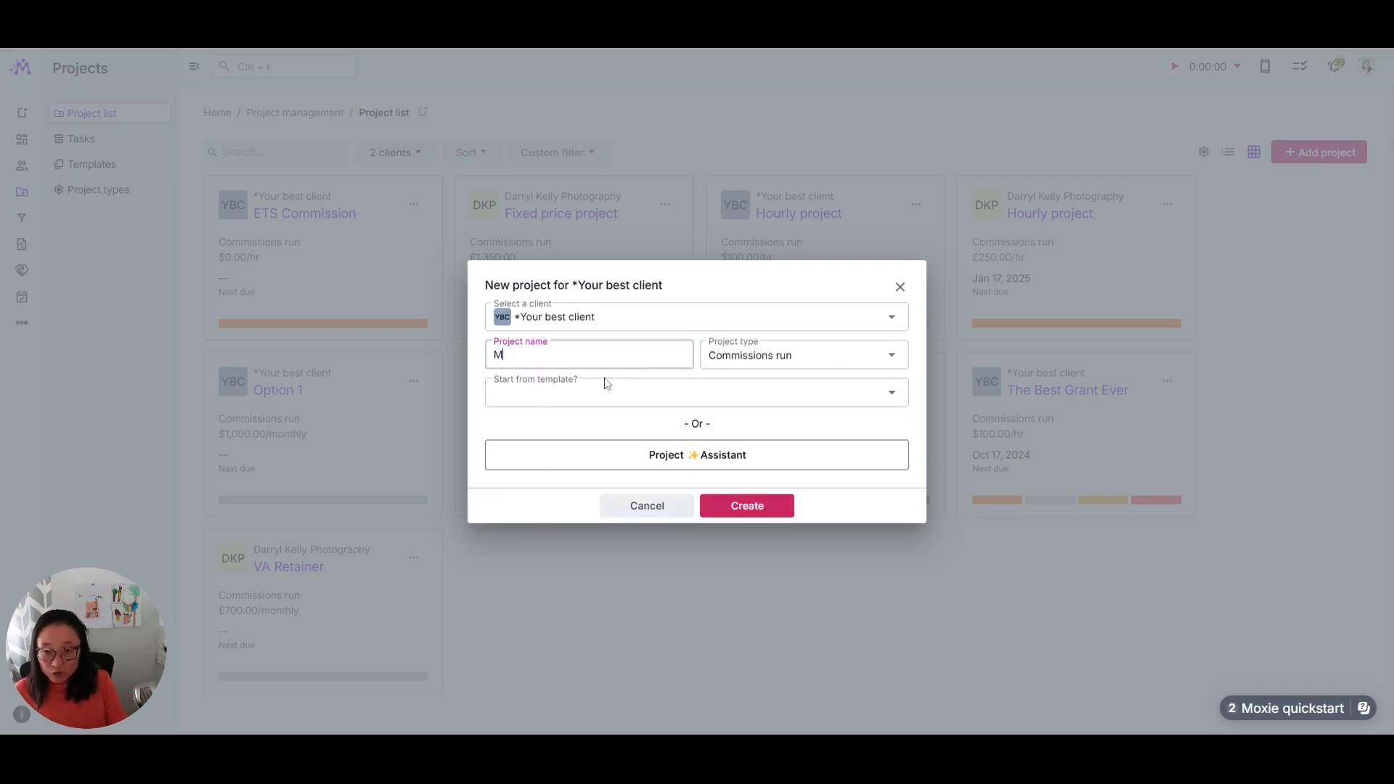
type("anual project")
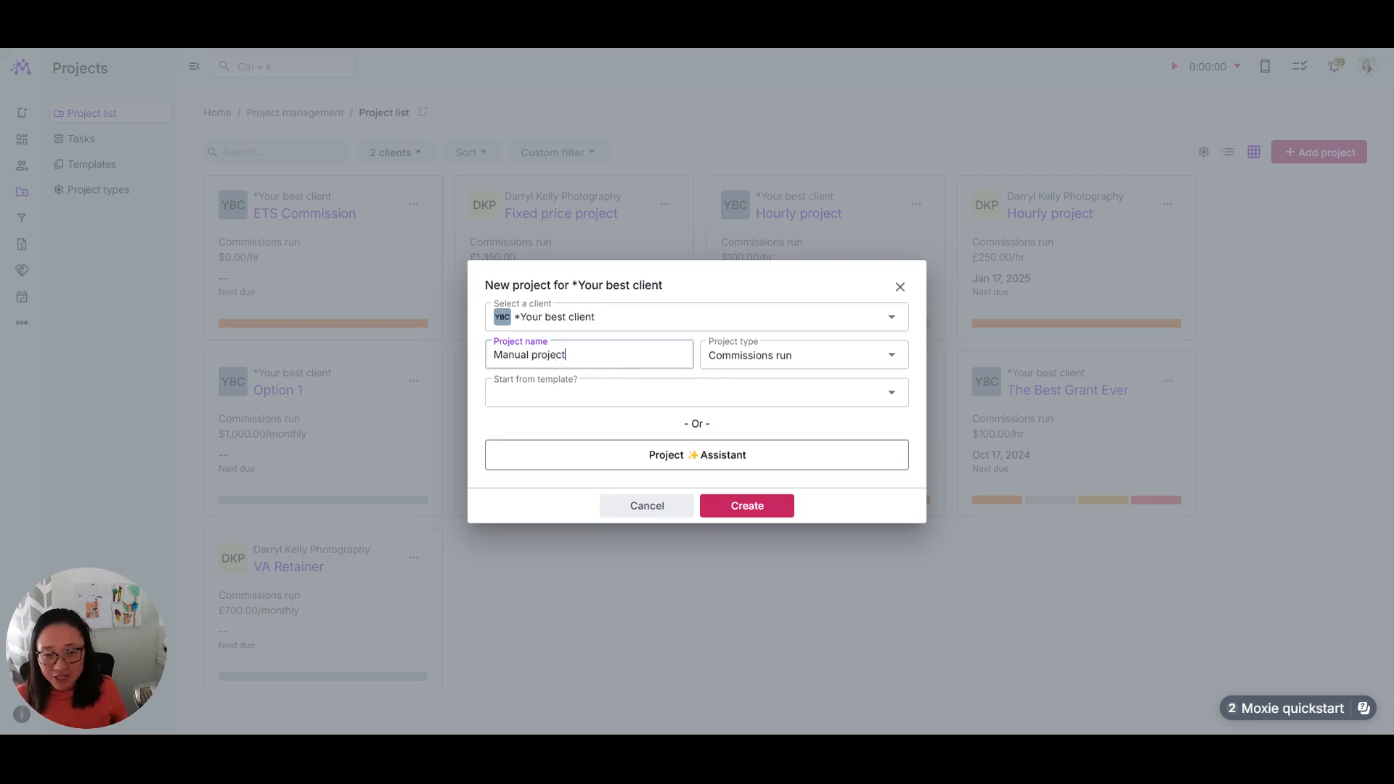
left_click(737, 357)
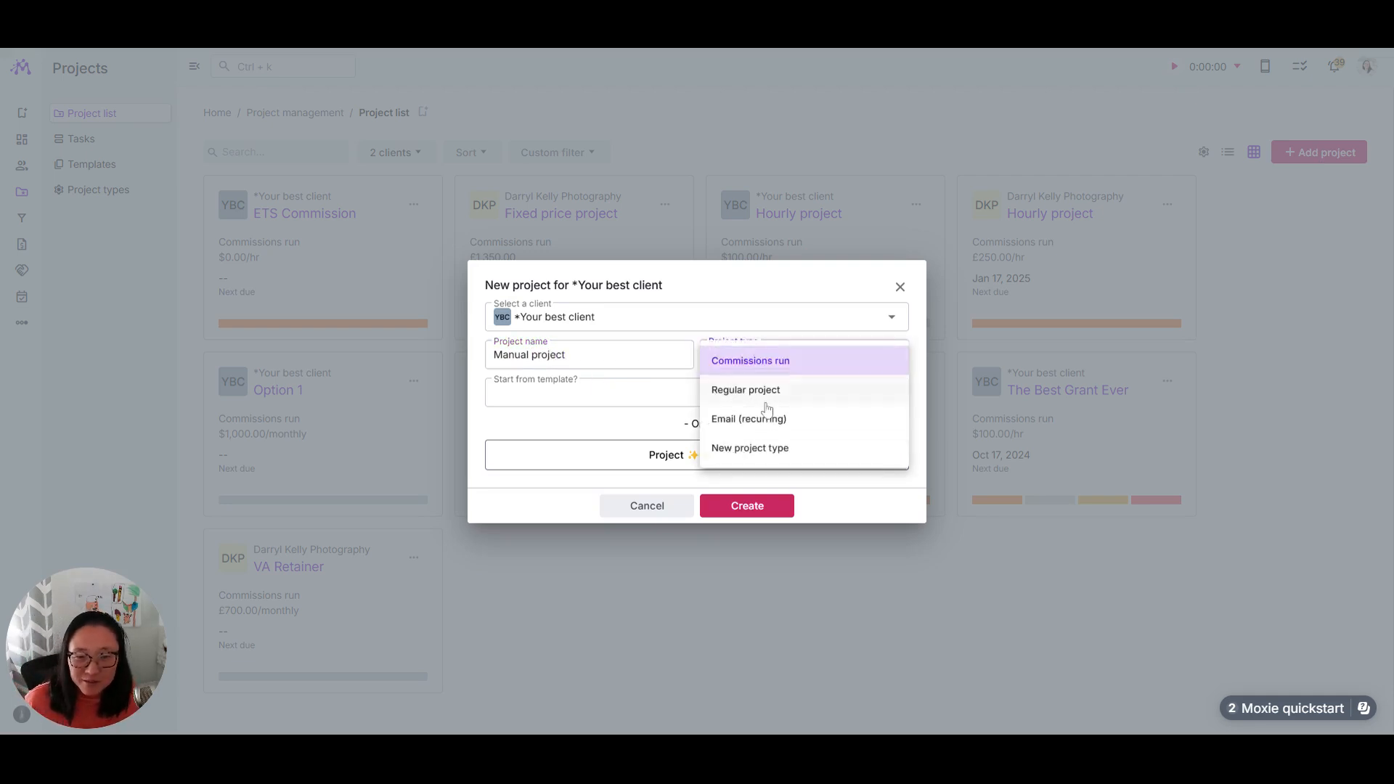
left_click(773, 446)
left_click(741, 357)
left_click(791, 391)
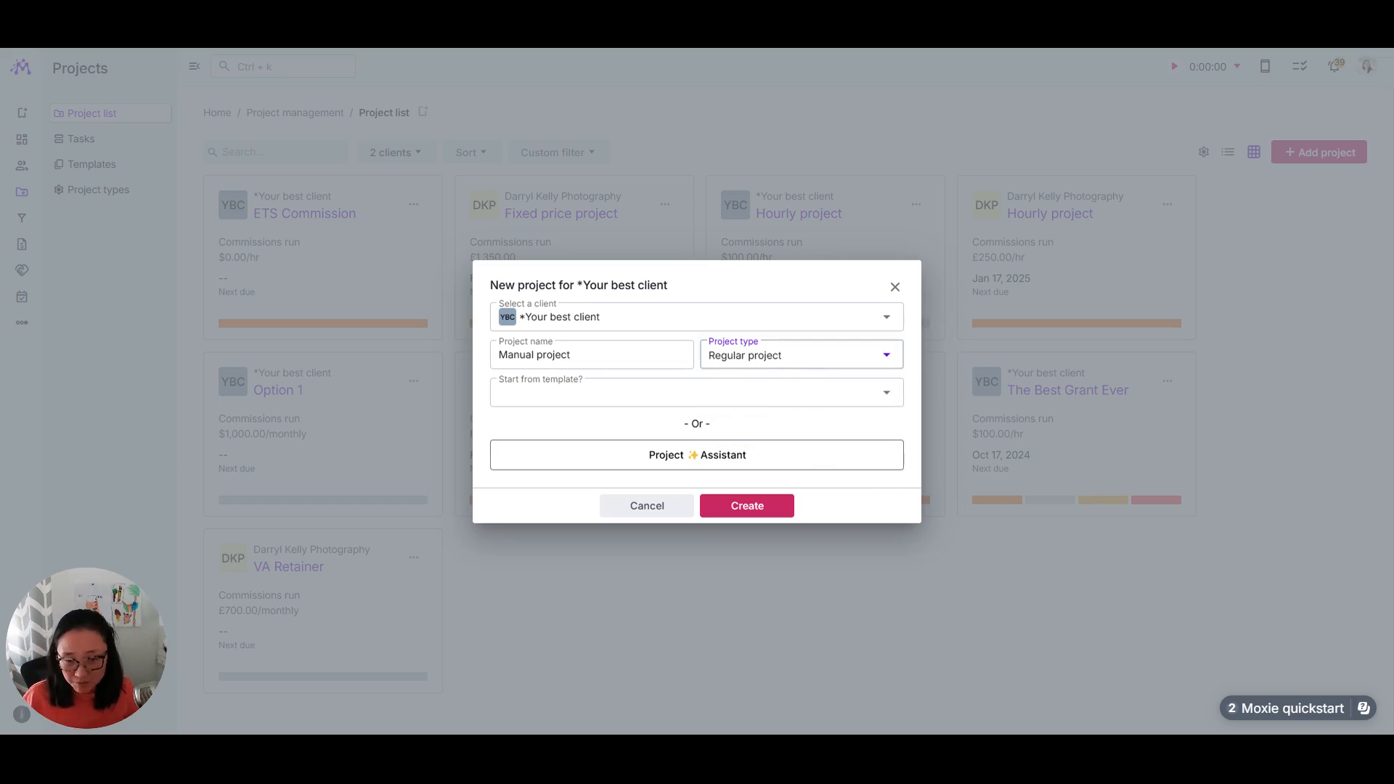
left_click(748, 506)
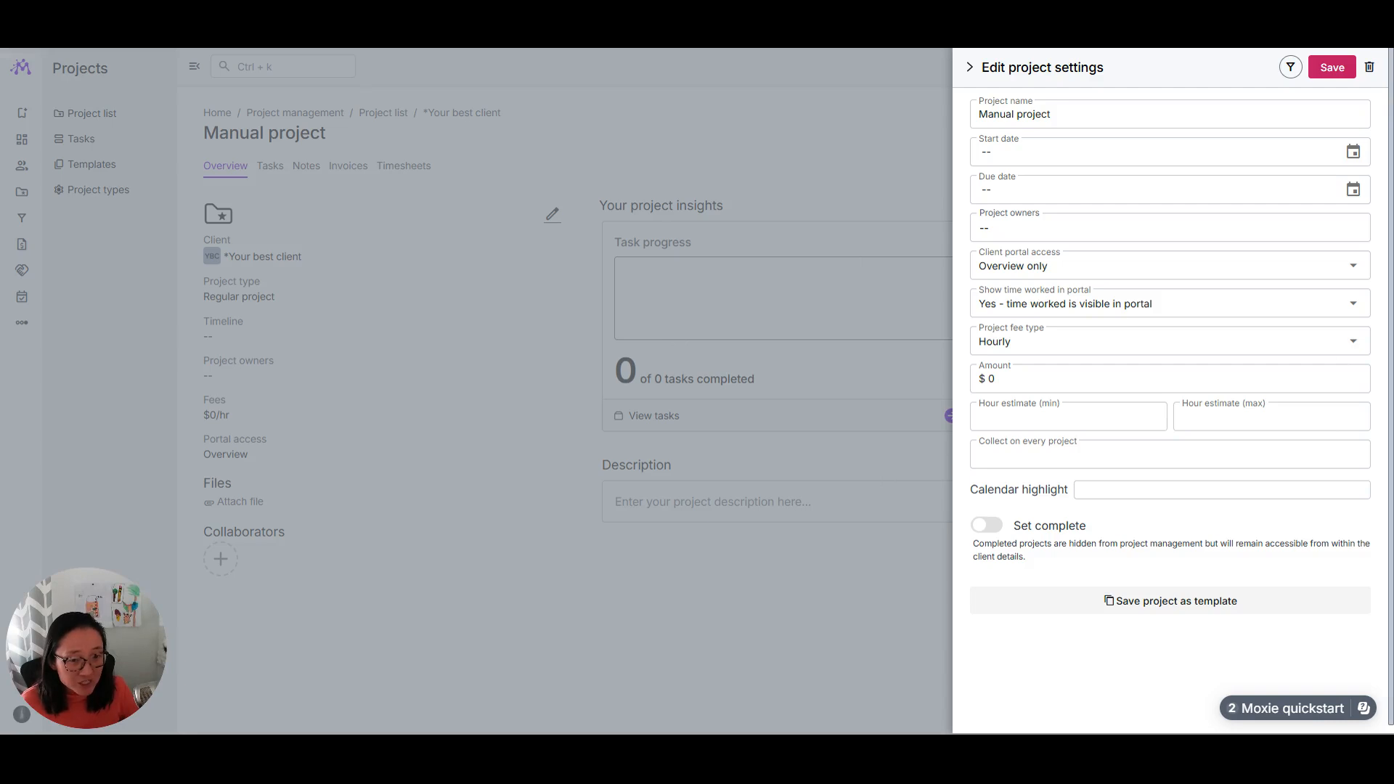
Step: Switch the project fee type to Recurring and review the available recurring period and recurring timing options
left_click(1086, 341)
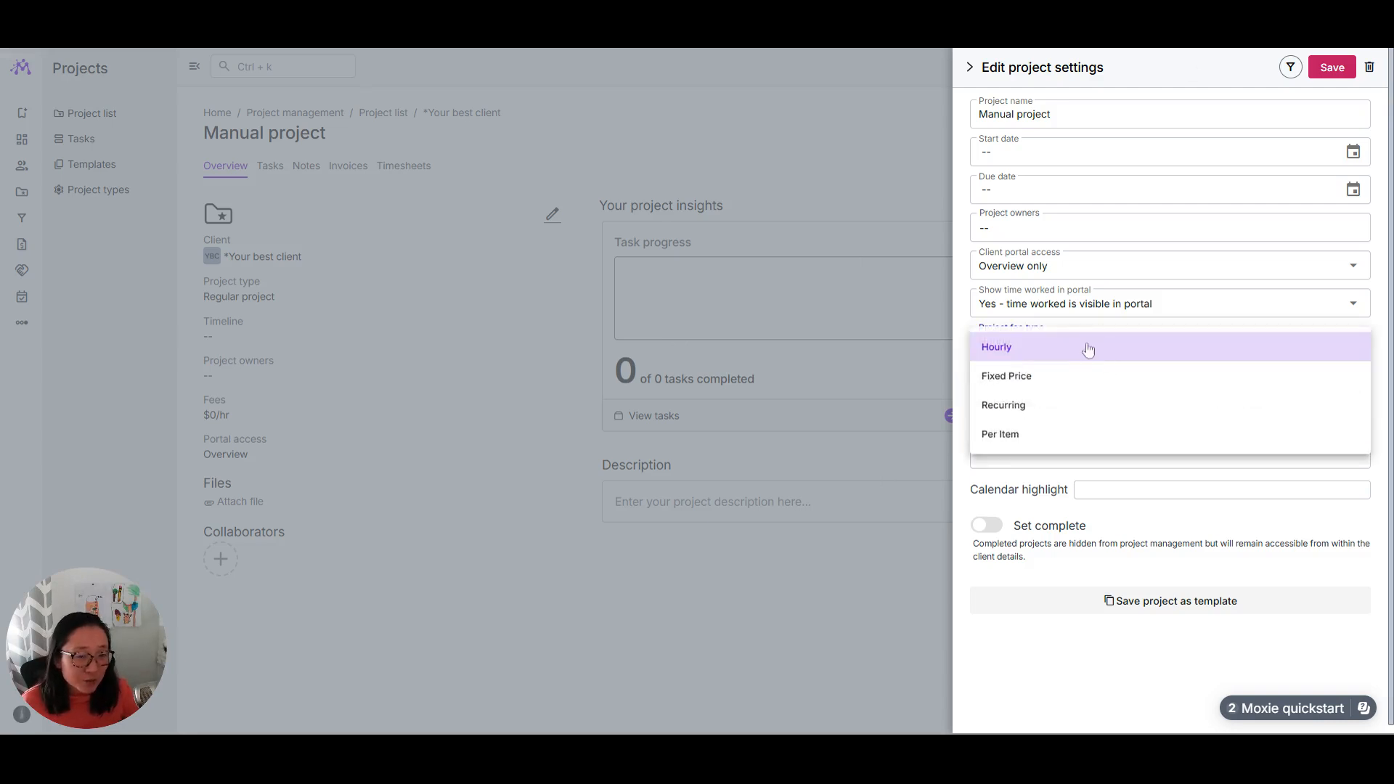
left_click(1033, 406)
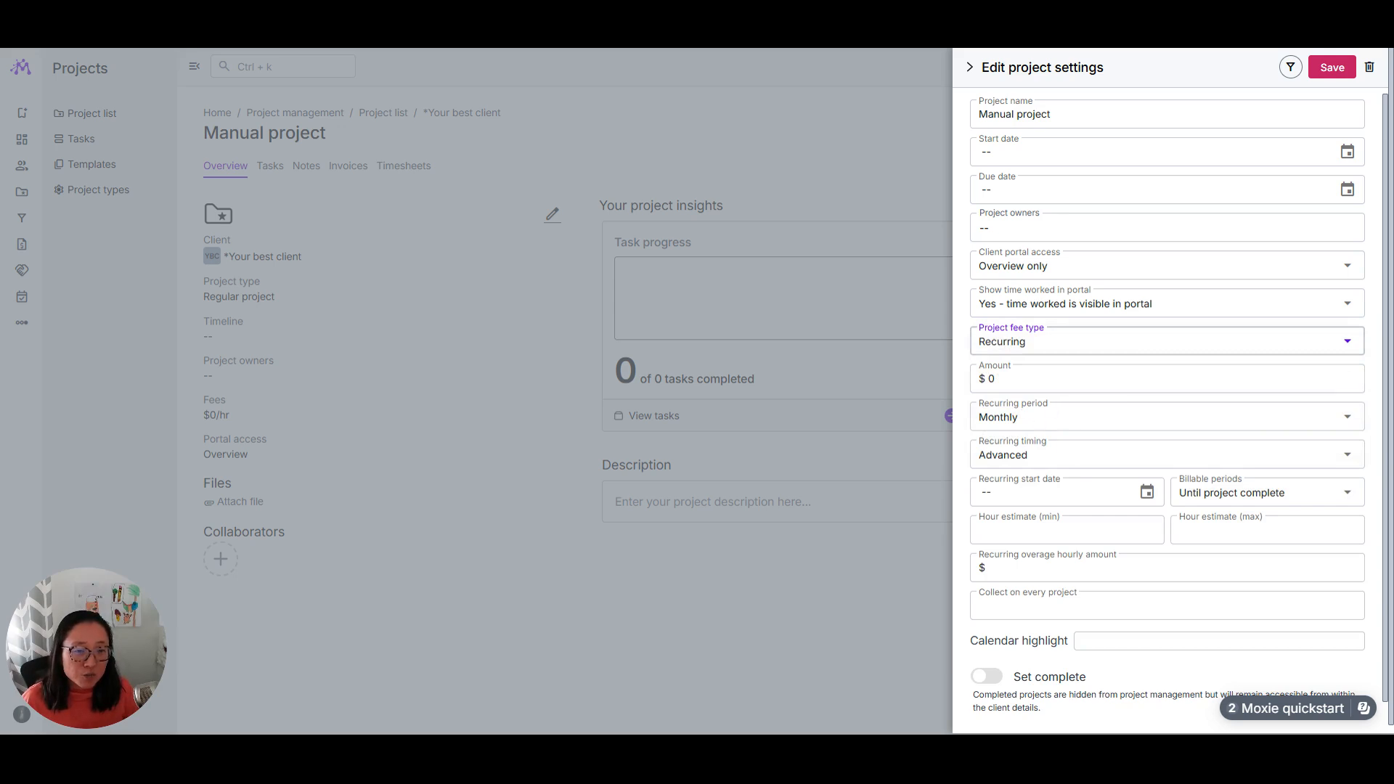
left_click(1043, 418)
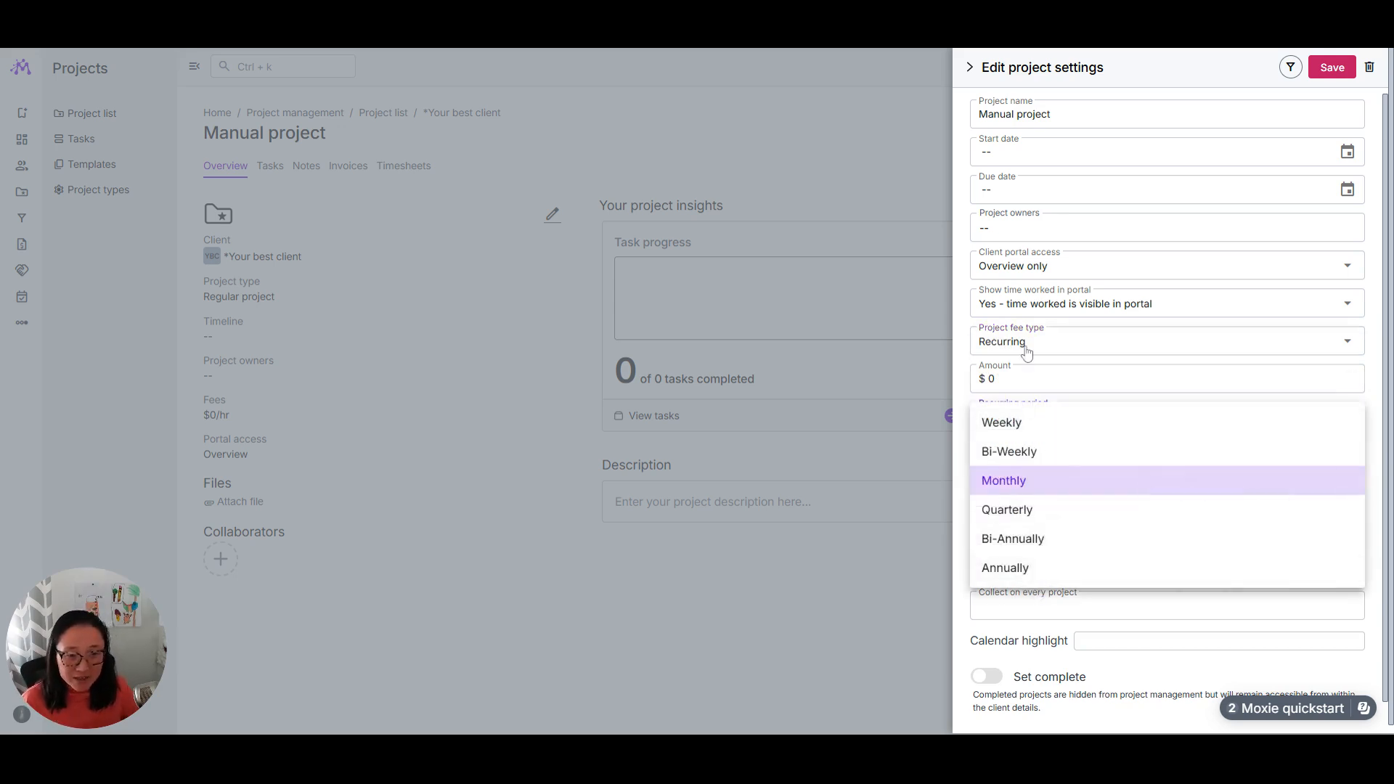
left_click(971, 350)
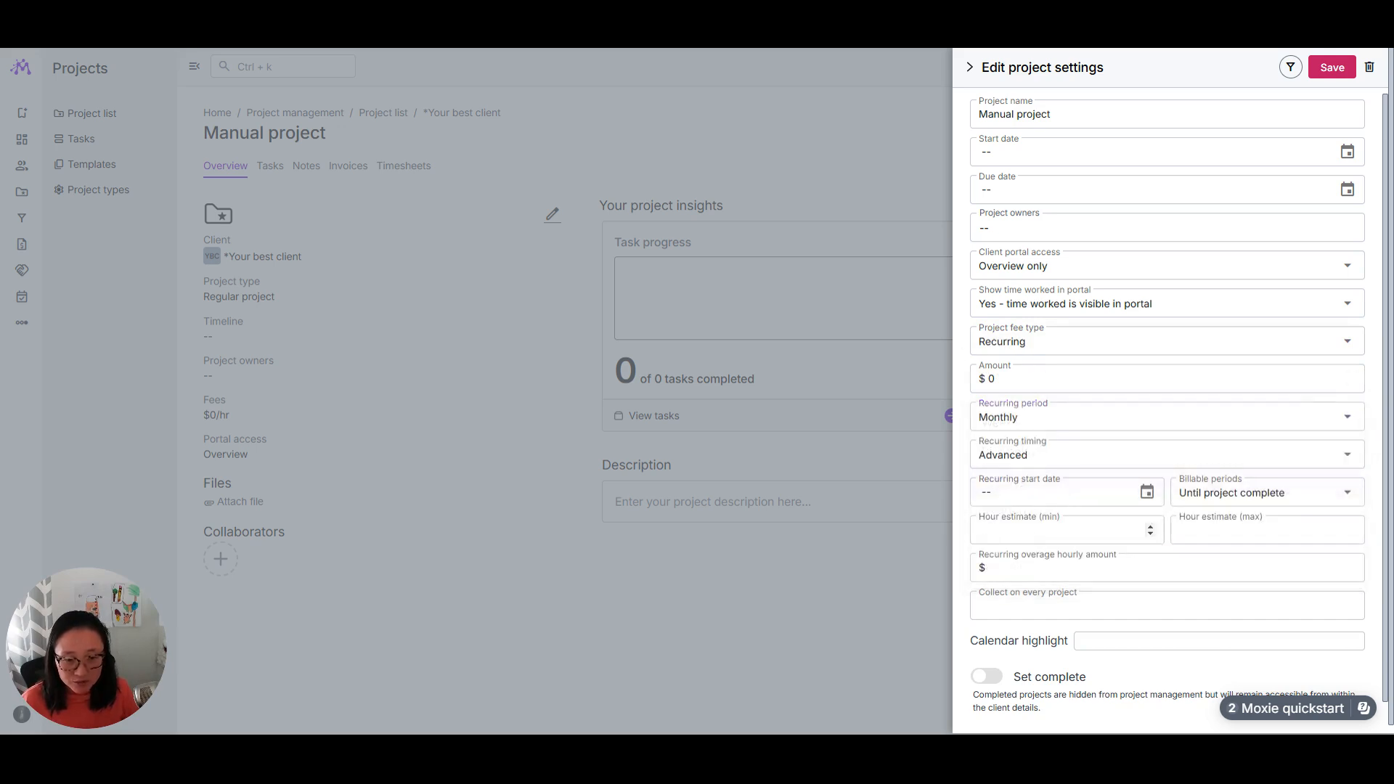
left_click(994, 461)
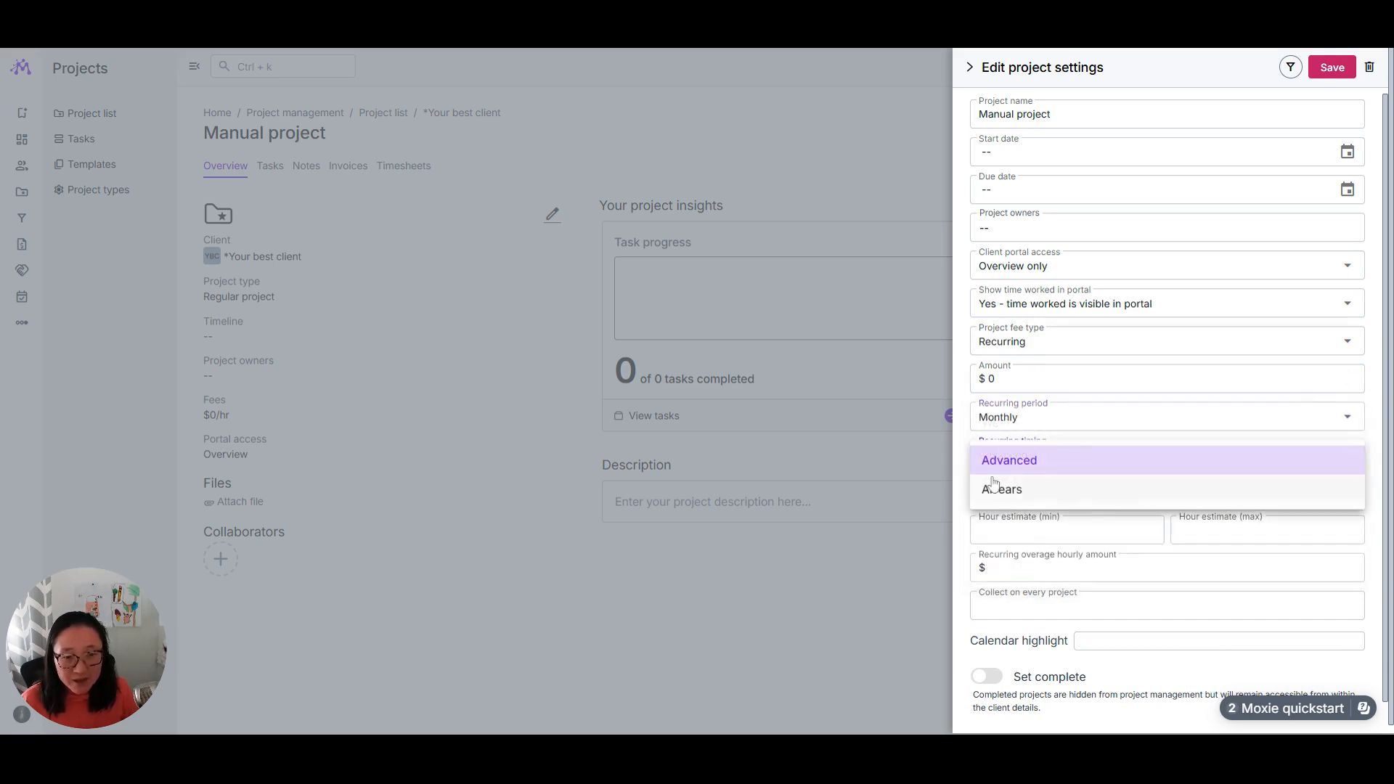
Step: Set the project fee type to Per Item and leave the project settings
left_click(1020, 343)
left_click(1020, 438)
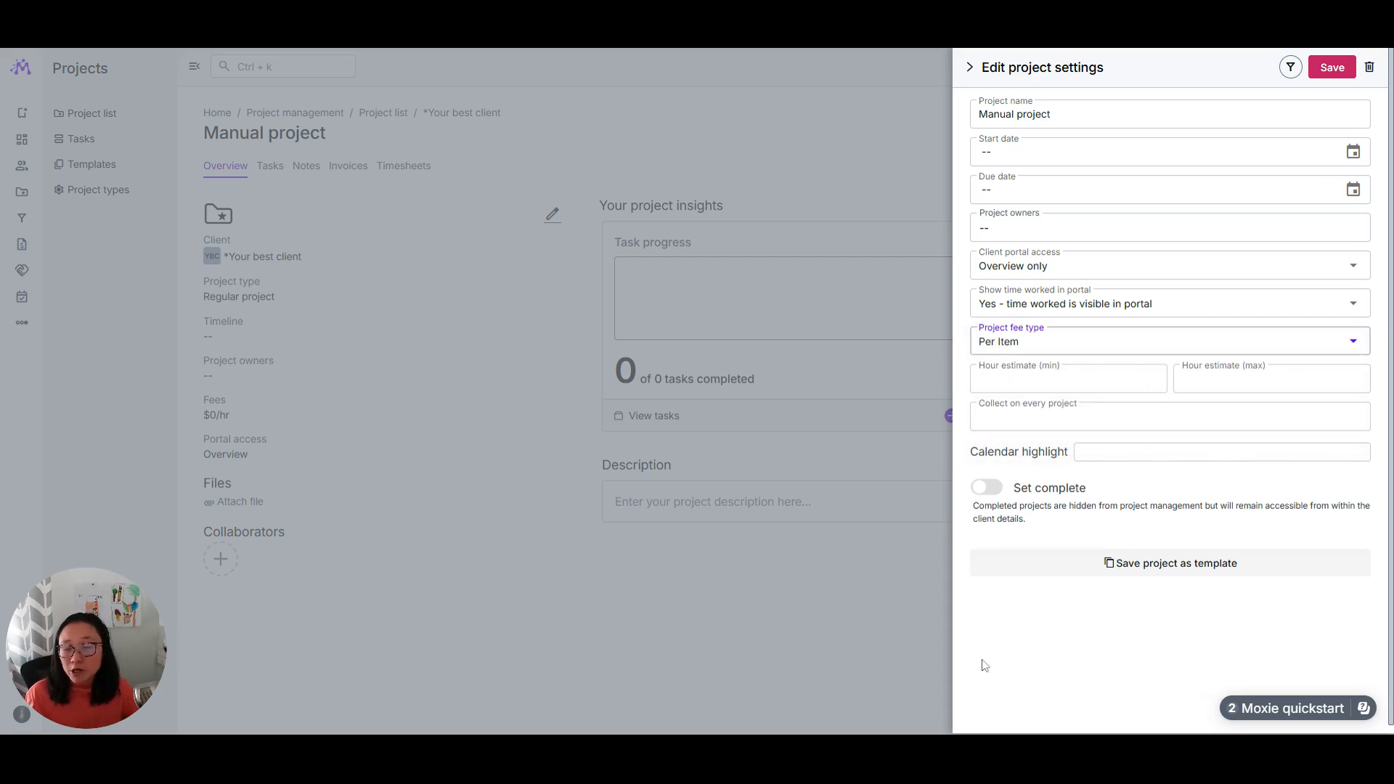
left_click(691, 634)
Step: Add a new task to Manual project and open the product and service selection for its fees
left_click(265, 171)
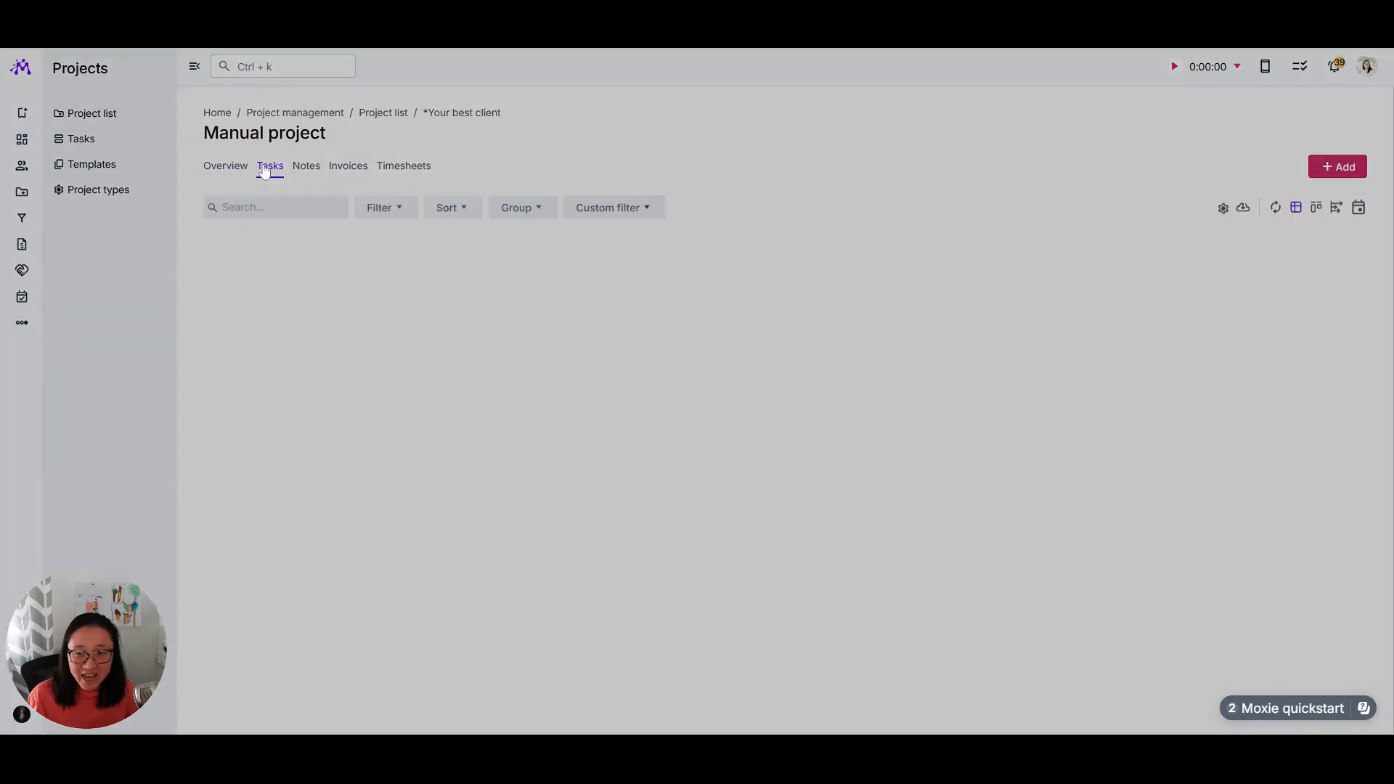
left_click(1338, 167)
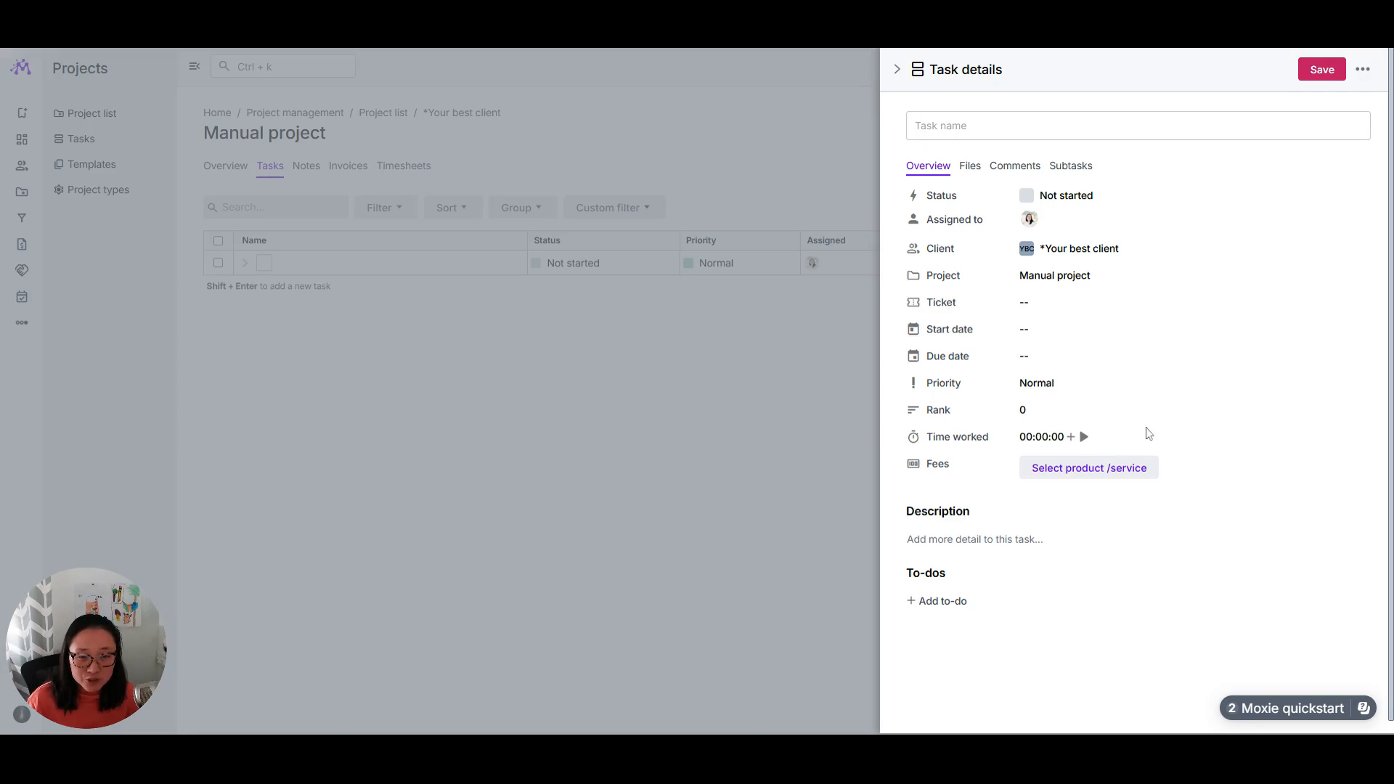
left_click(1104, 473)
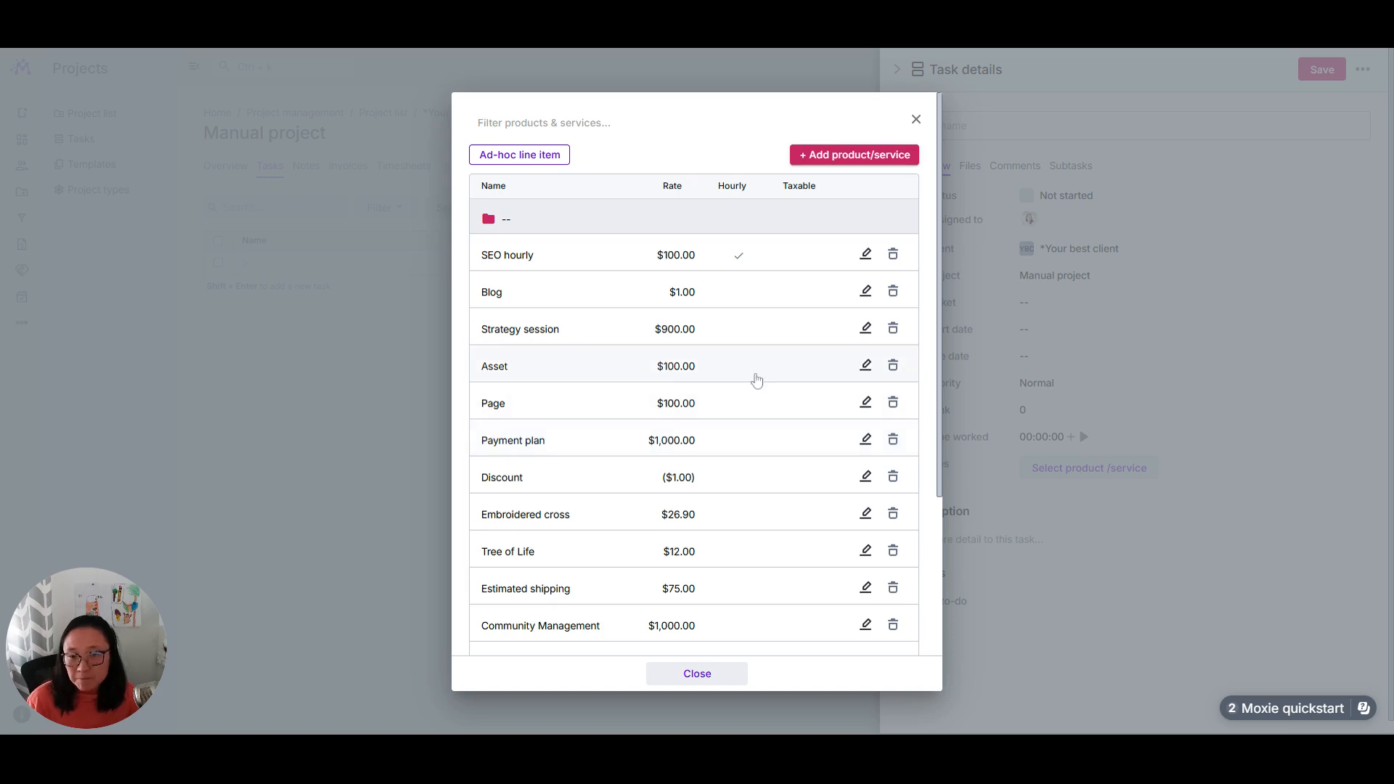
Step: Create a service named hourly rate, billed by the hour at a default rate of $100, as the task's fee
left_click(842, 156)
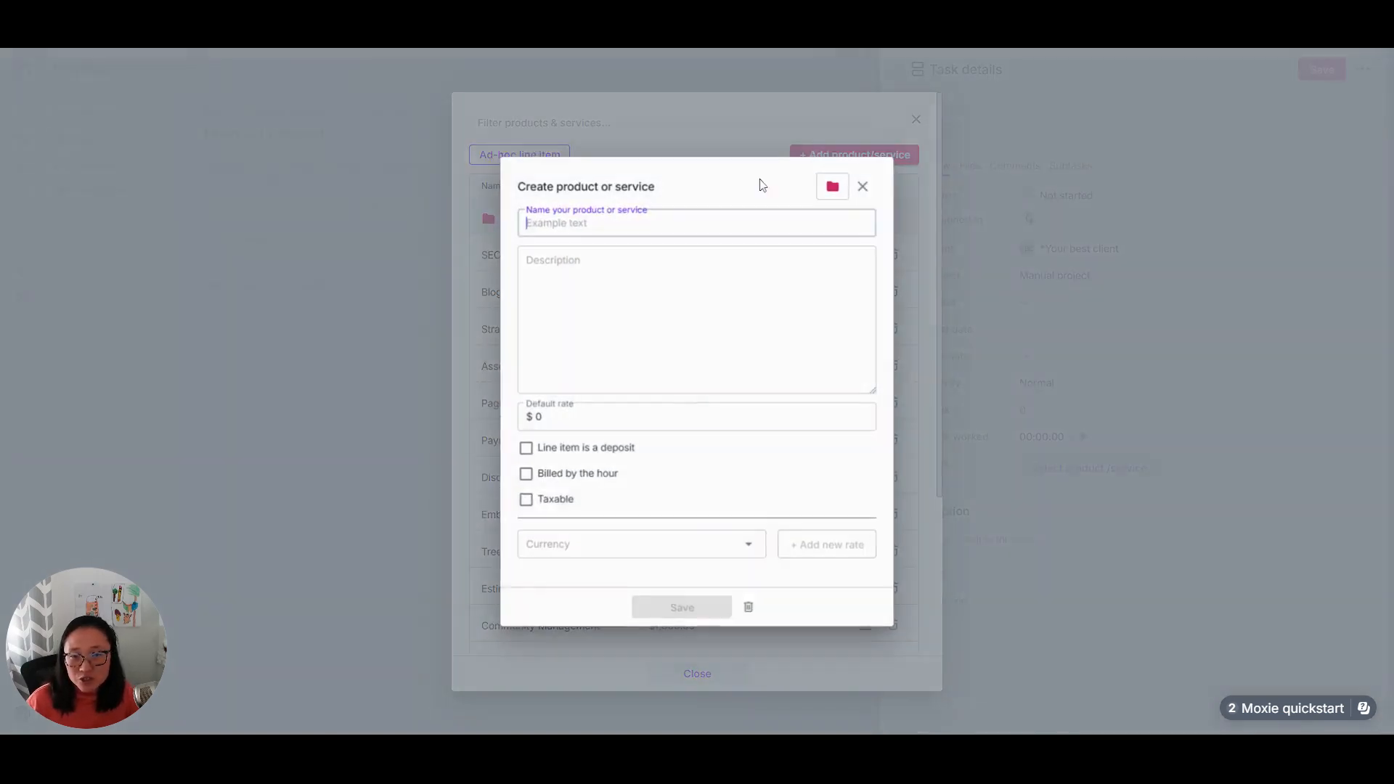
type("Recurr")
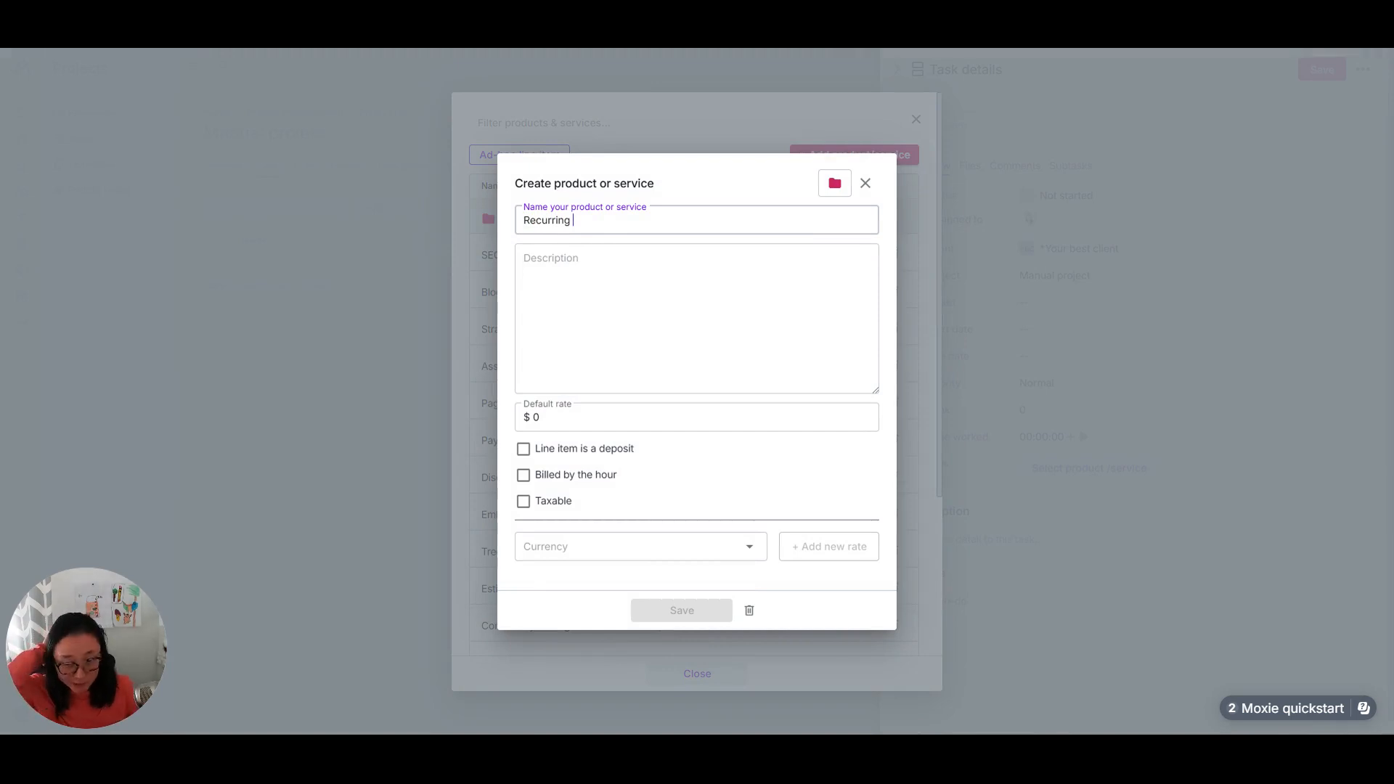
type("ing")
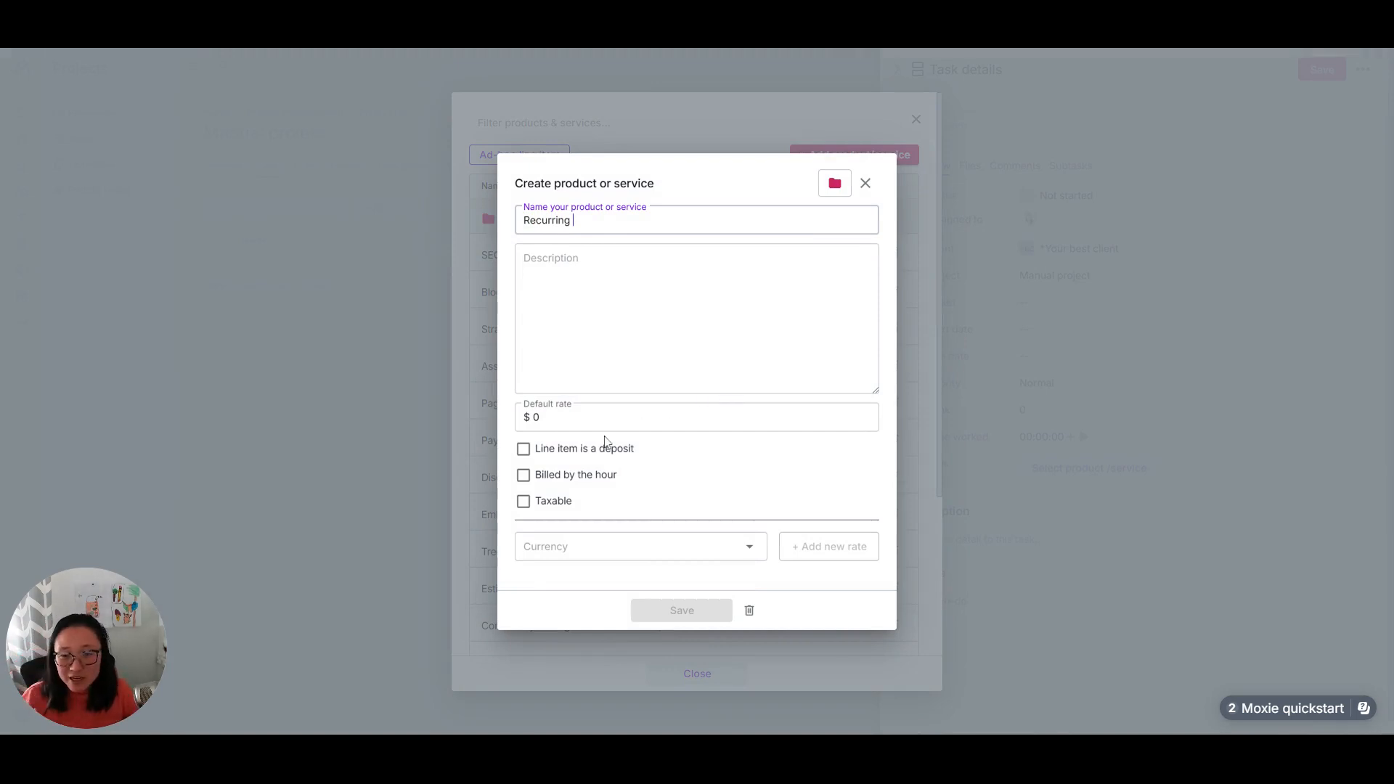
key("ctrl+a")
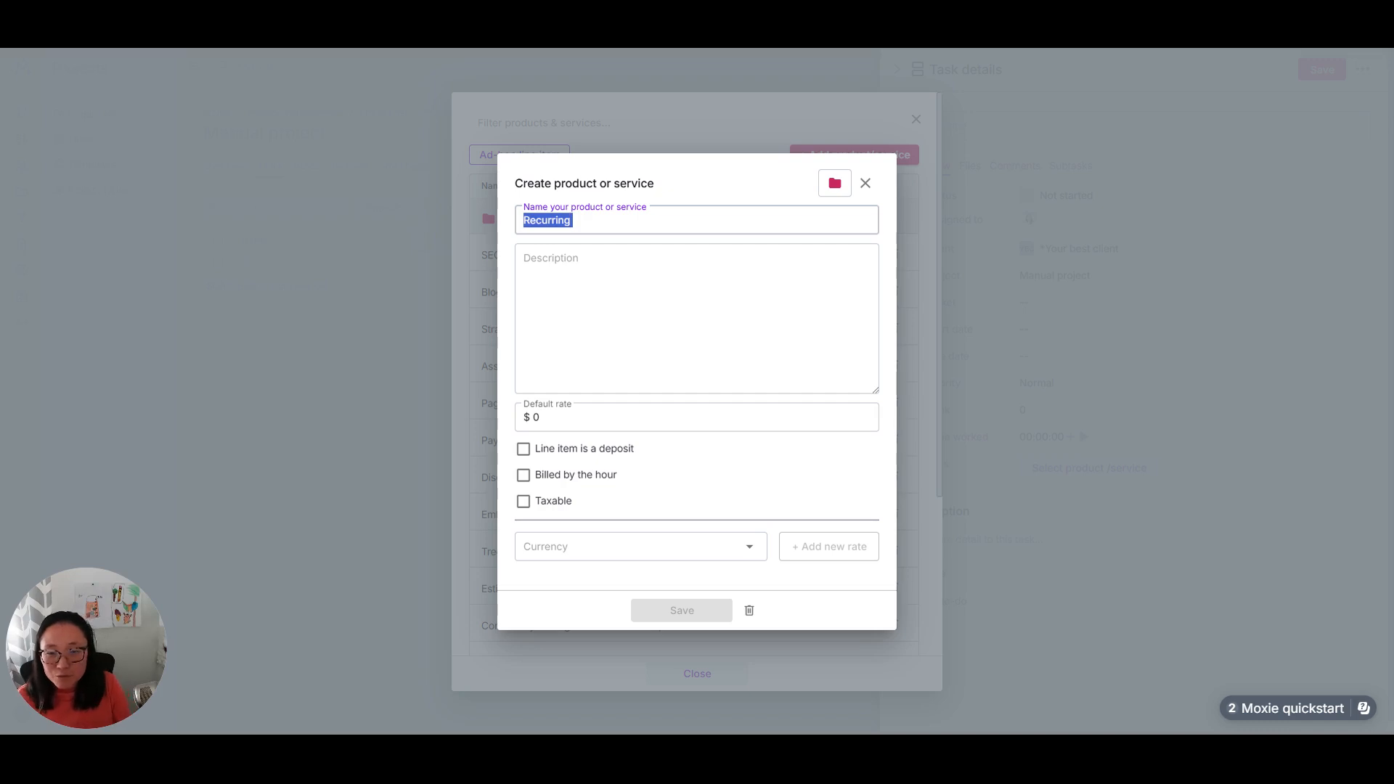
left_click(522, 475)
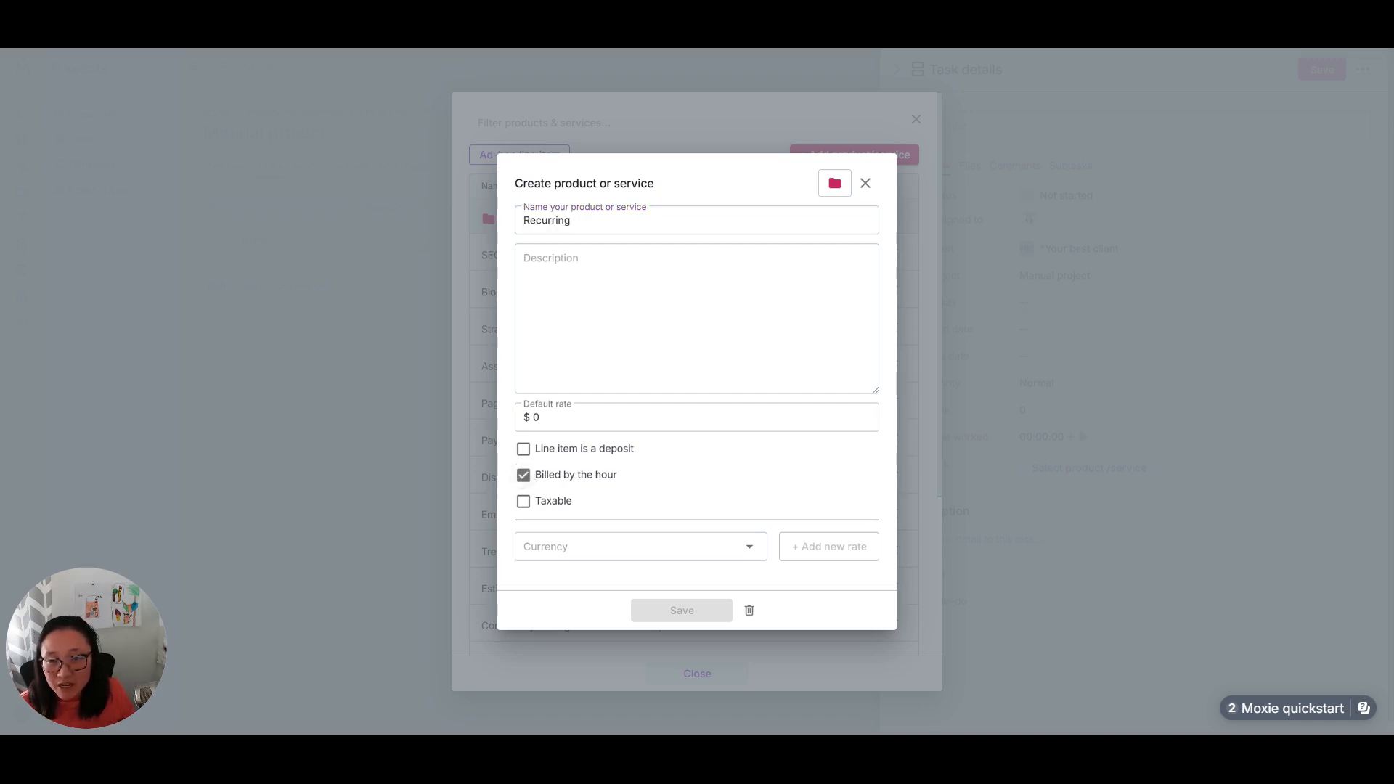
key("ctrl+a")
type("hour")
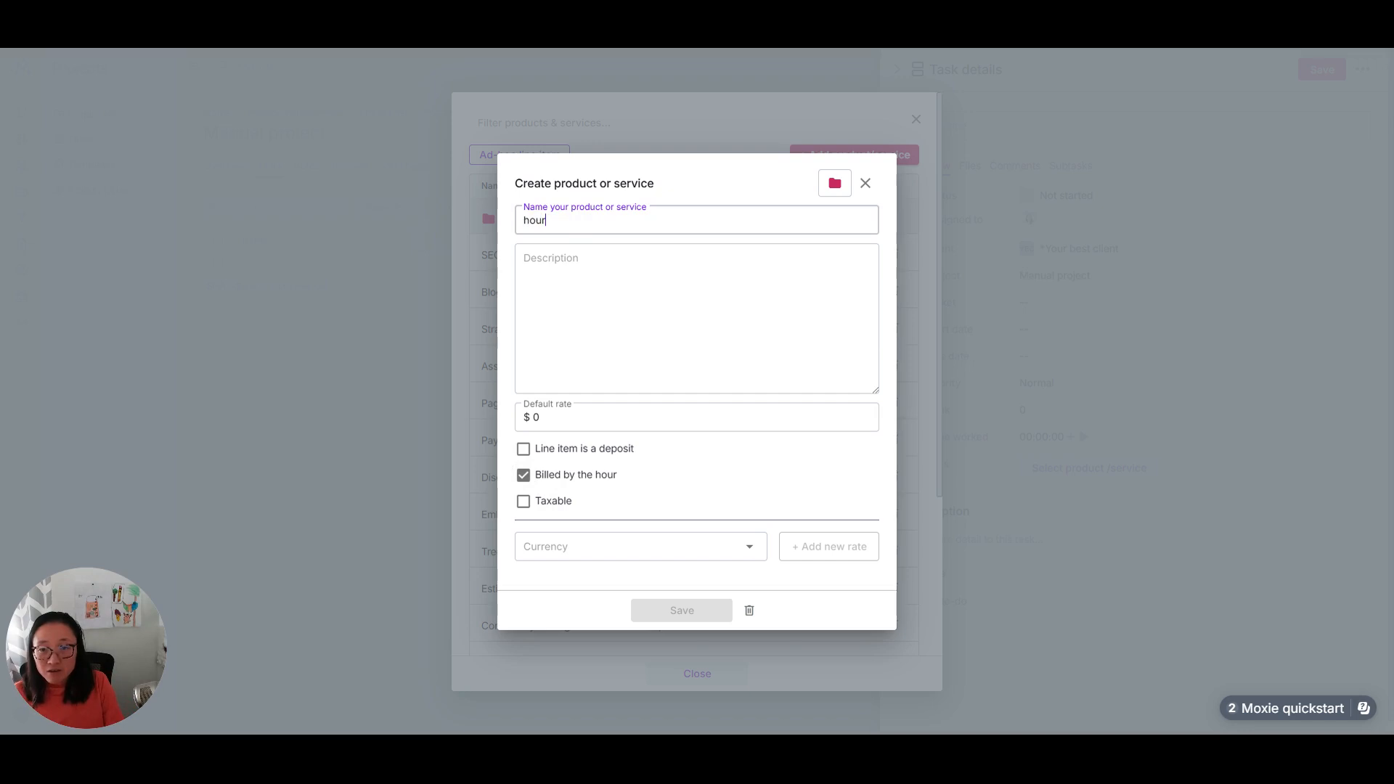
key("Tab")
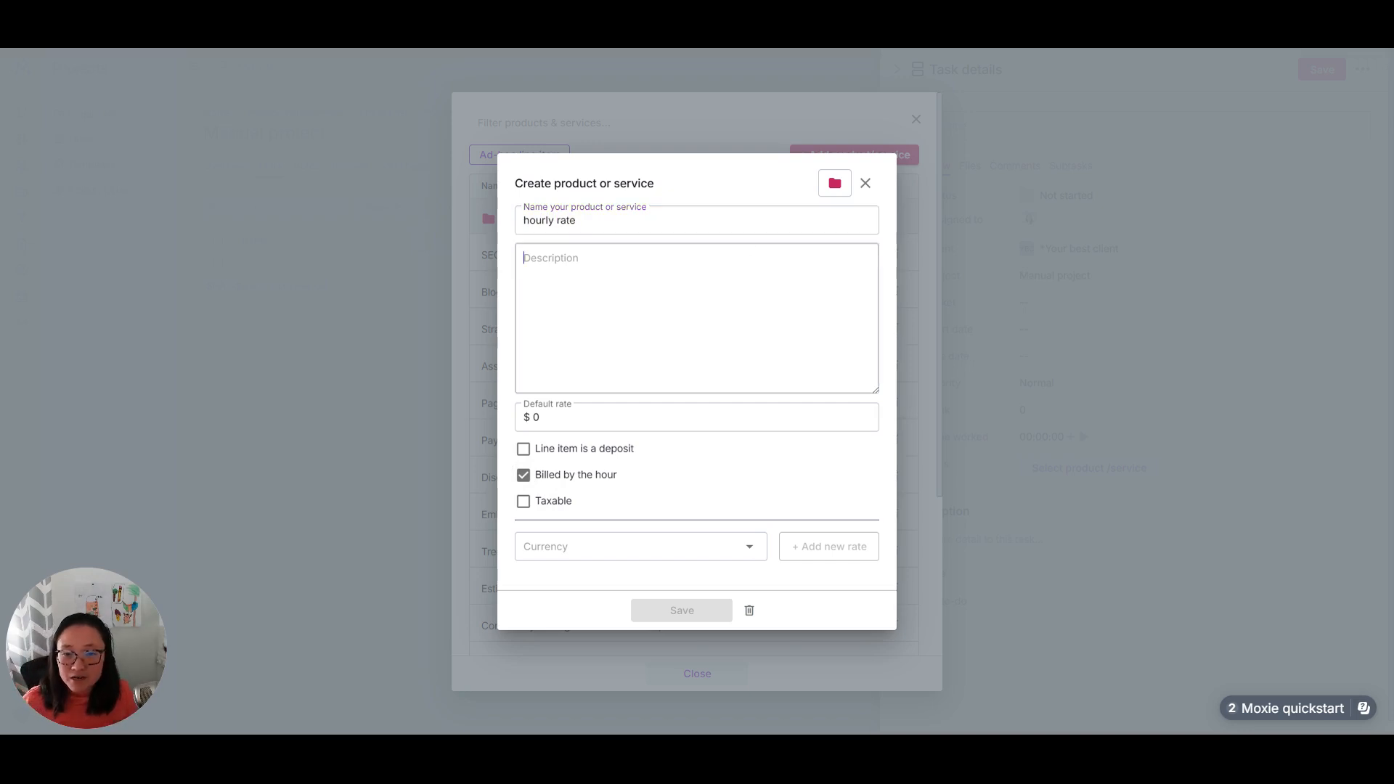
key("Tab")
type("100")
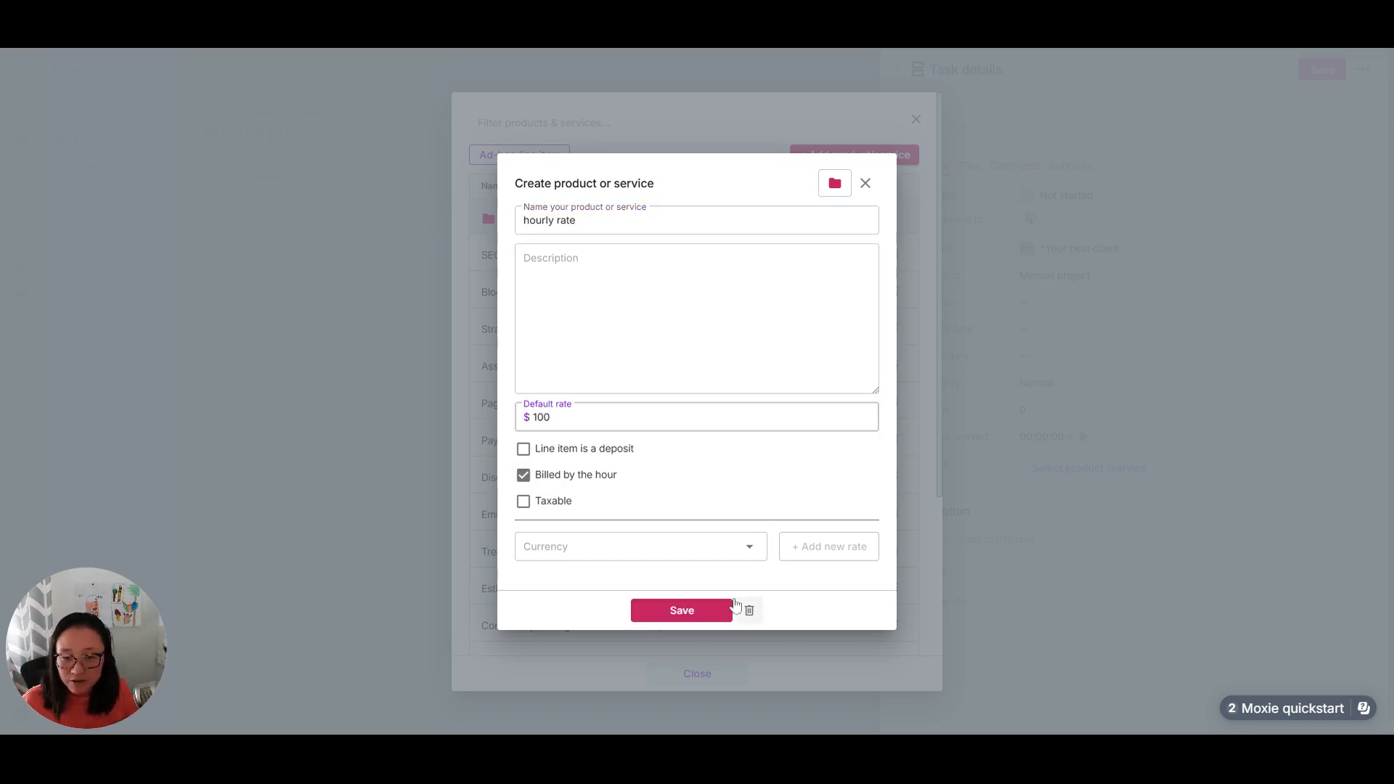
left_click(694, 612)
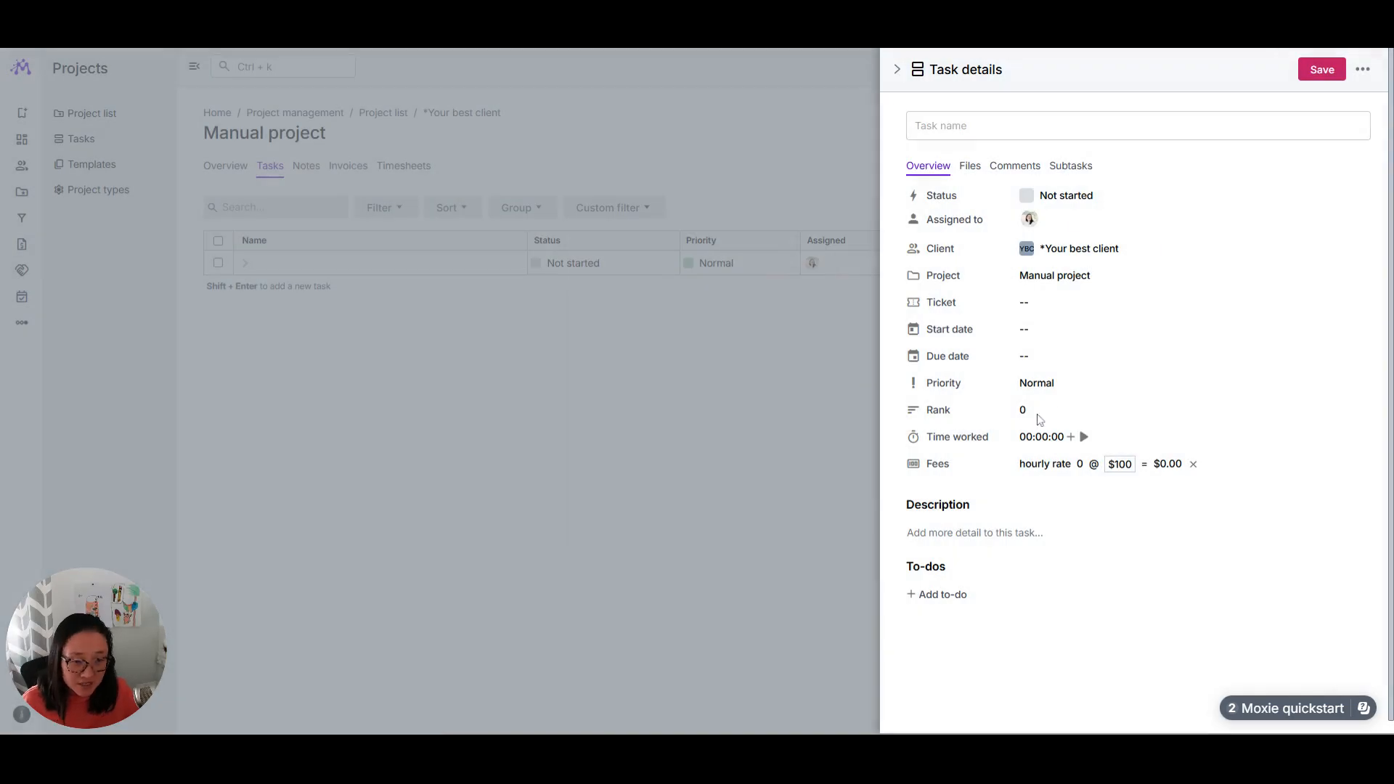
Step: Name the task Hourly task and log time worked on Feb 3, 2025 with a duration of 03:30
left_click(961, 127)
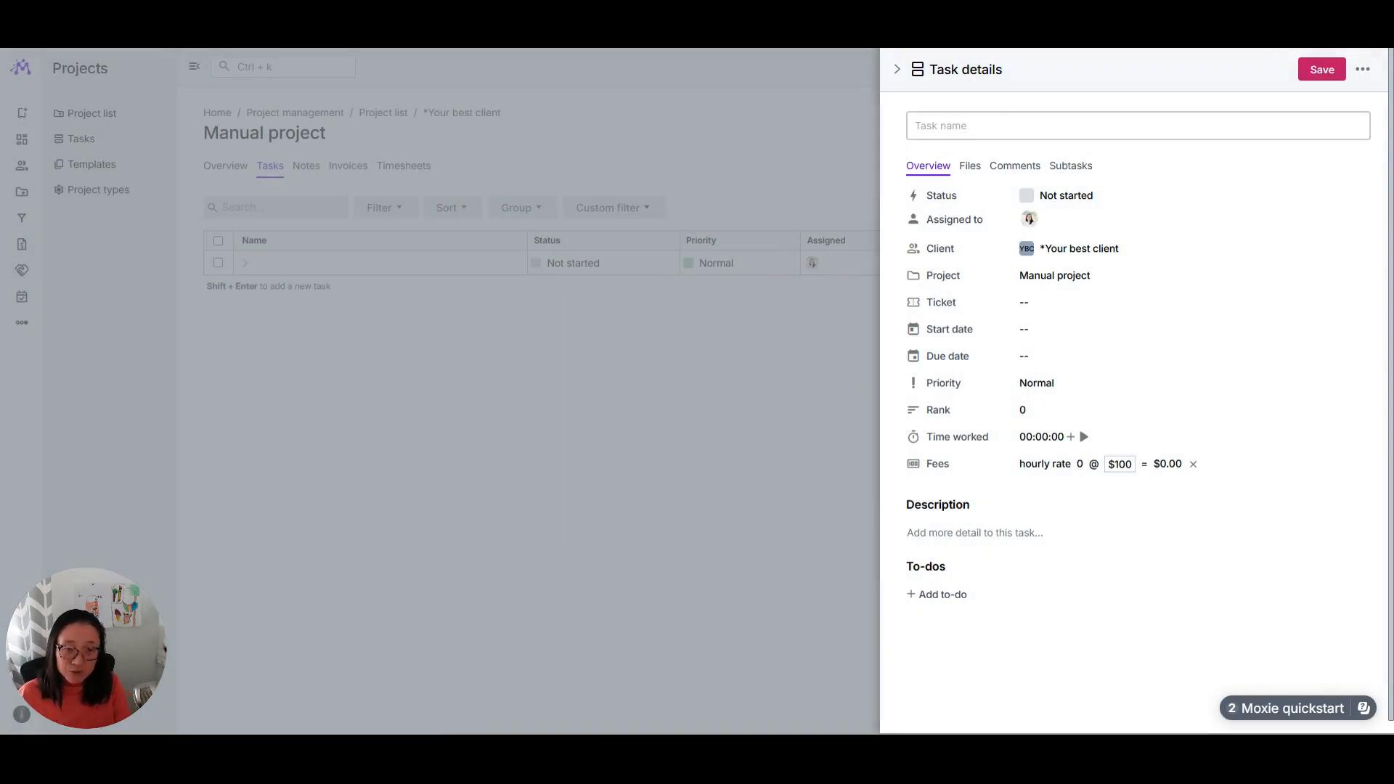
type("Hourly task")
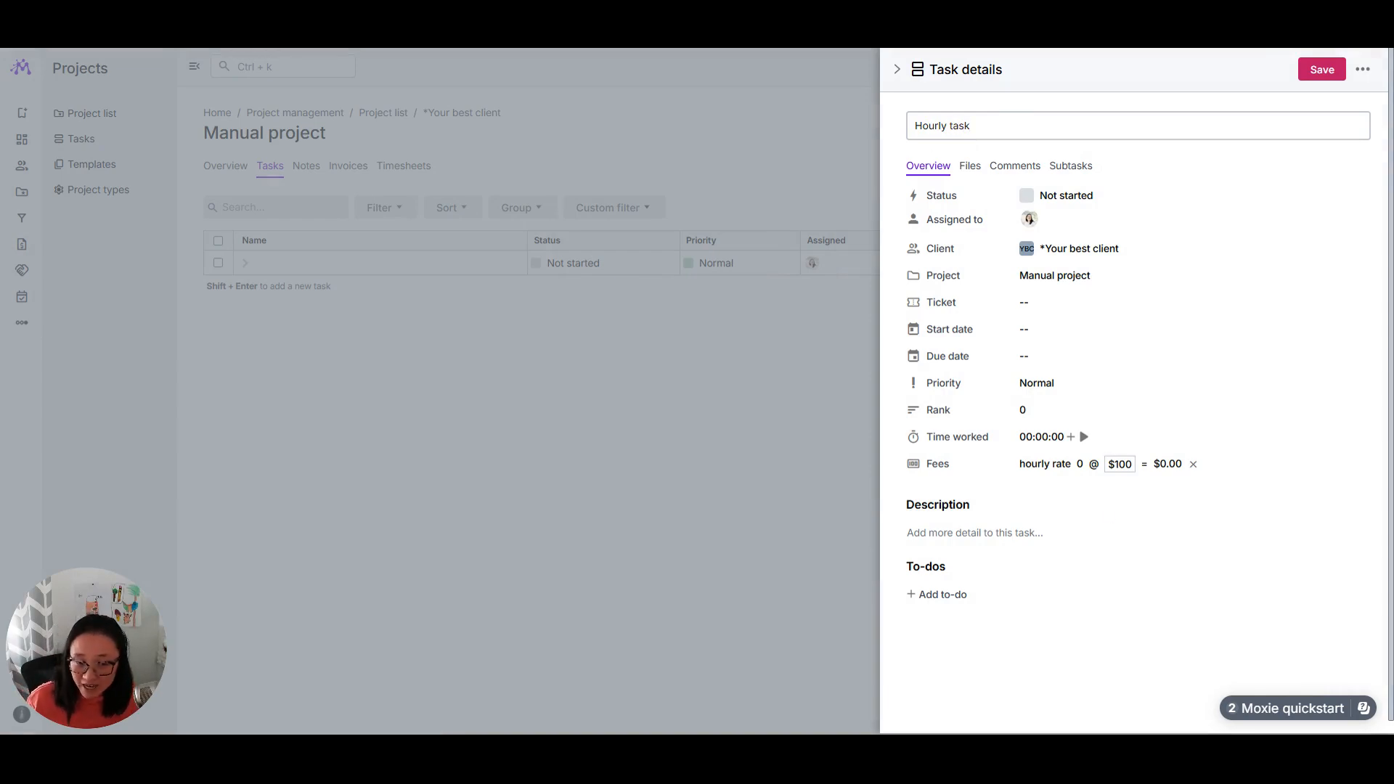
left_click(1071, 436)
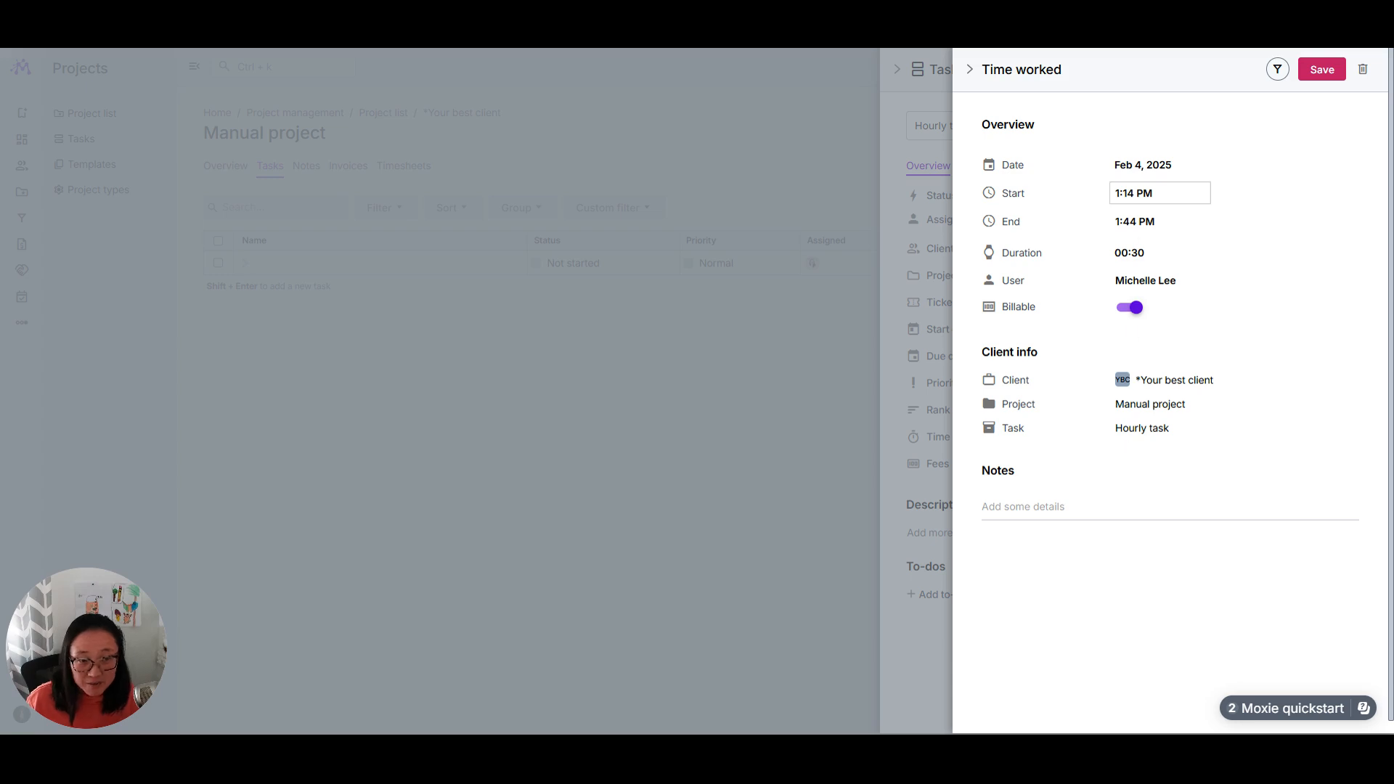
left_click(1135, 161)
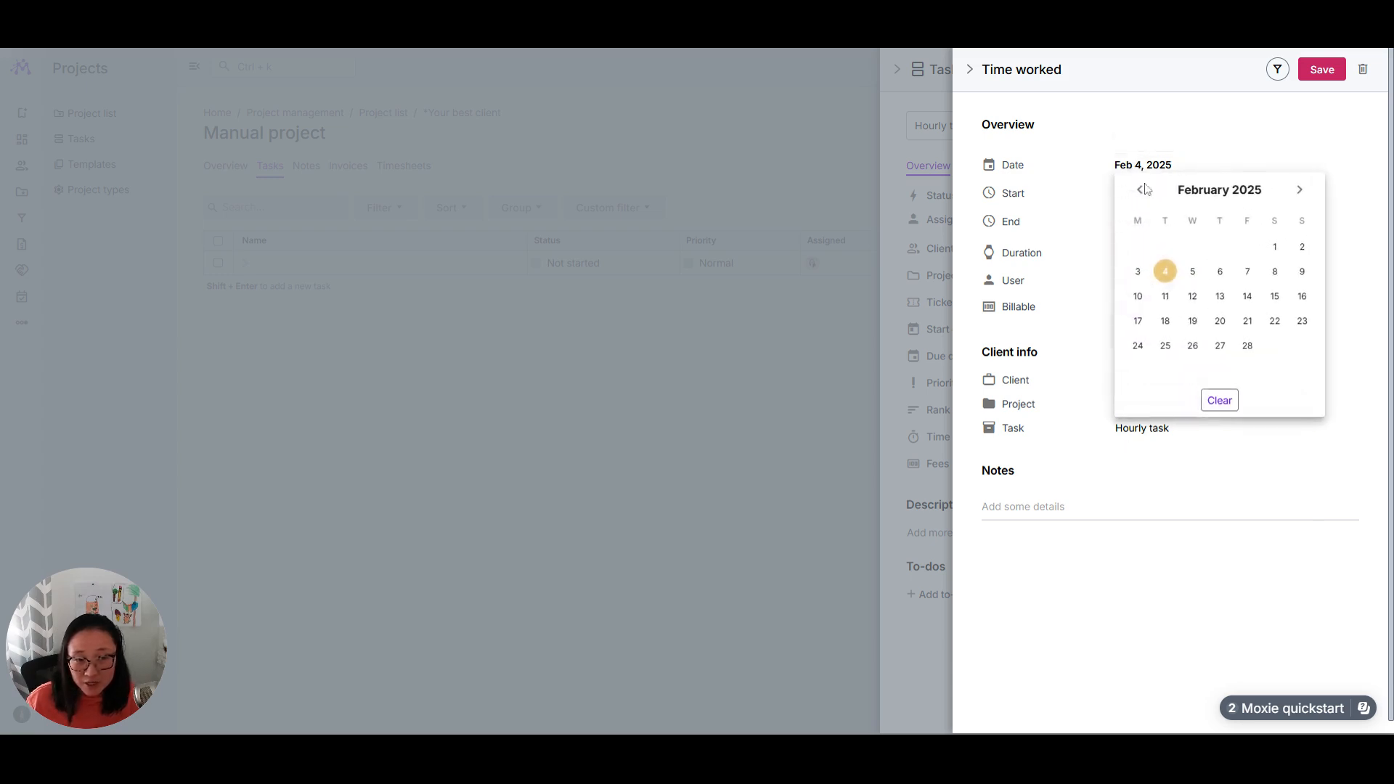
left_click(1135, 275)
double_click(1121, 253)
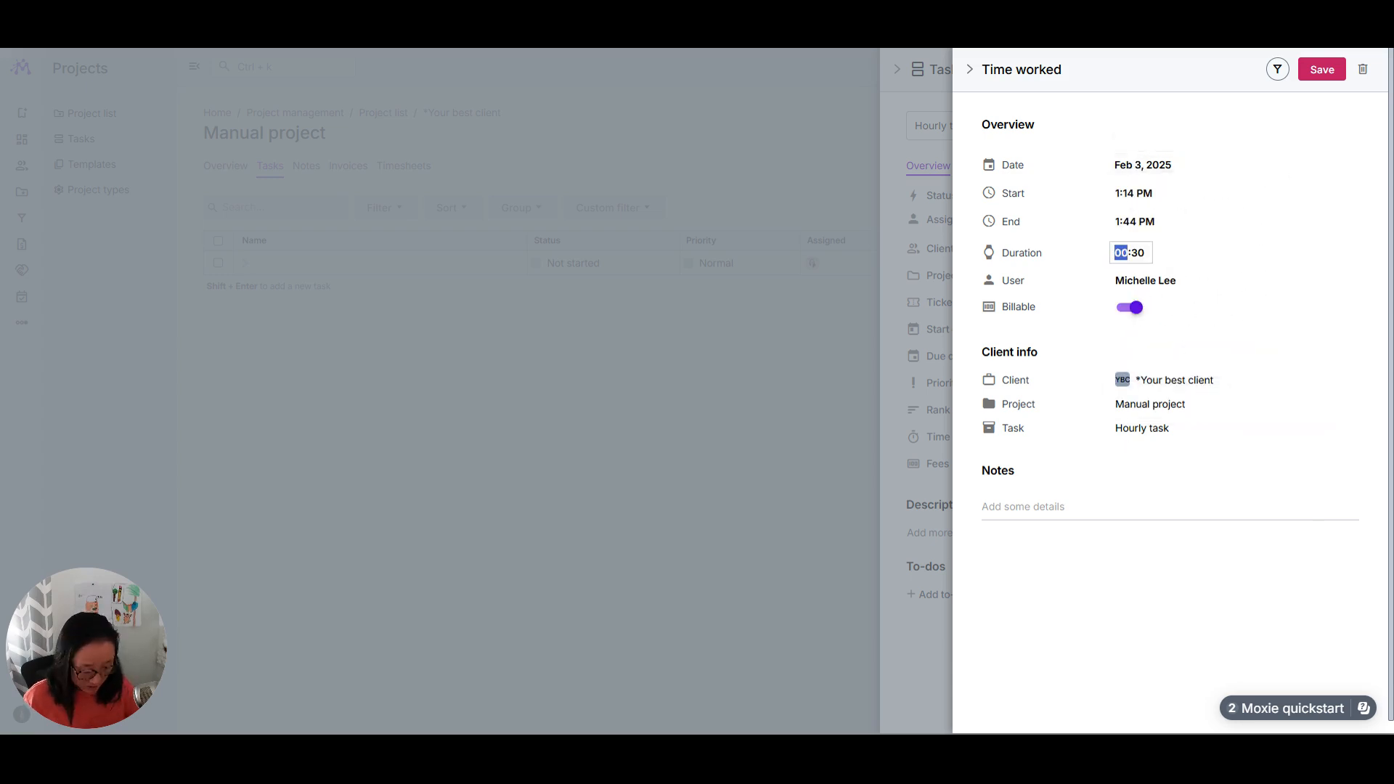
type("03")
left_click(1079, 609)
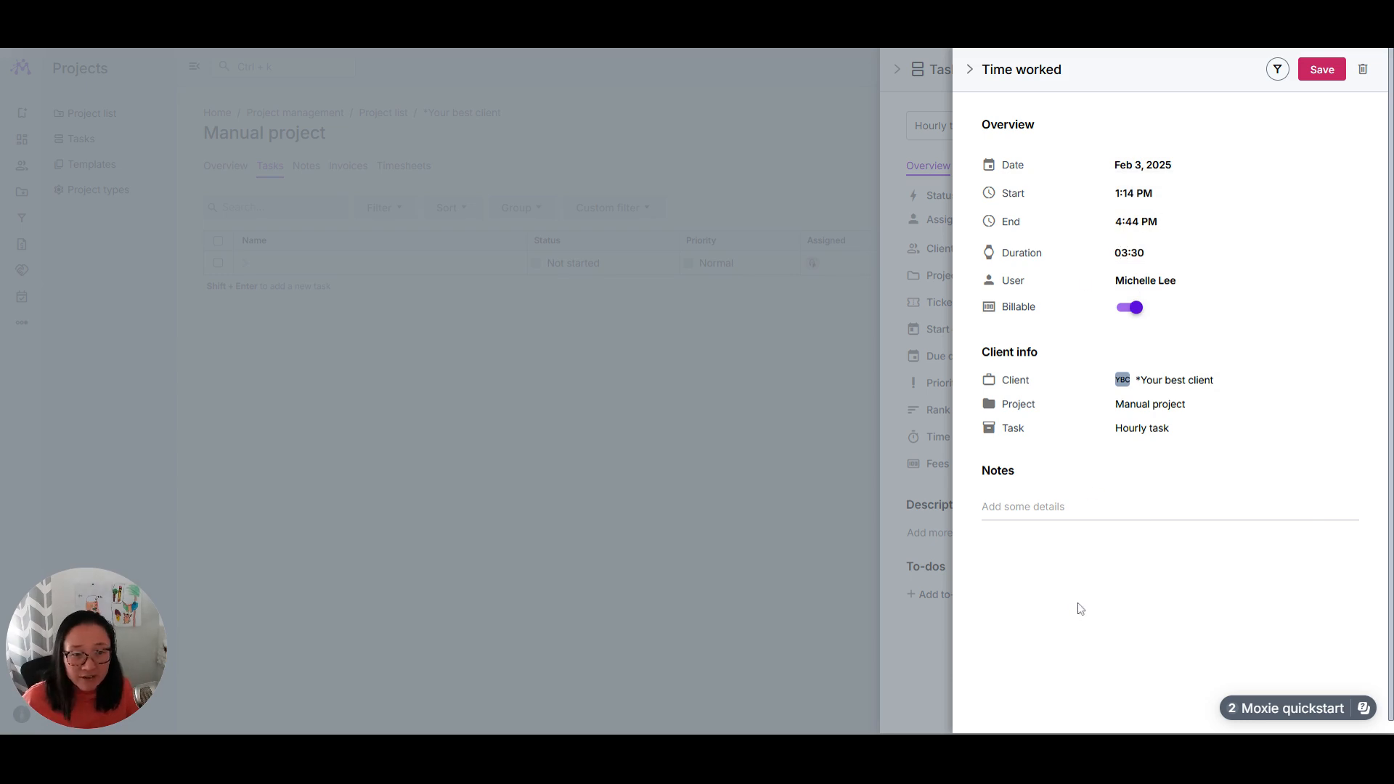
left_click(1319, 70)
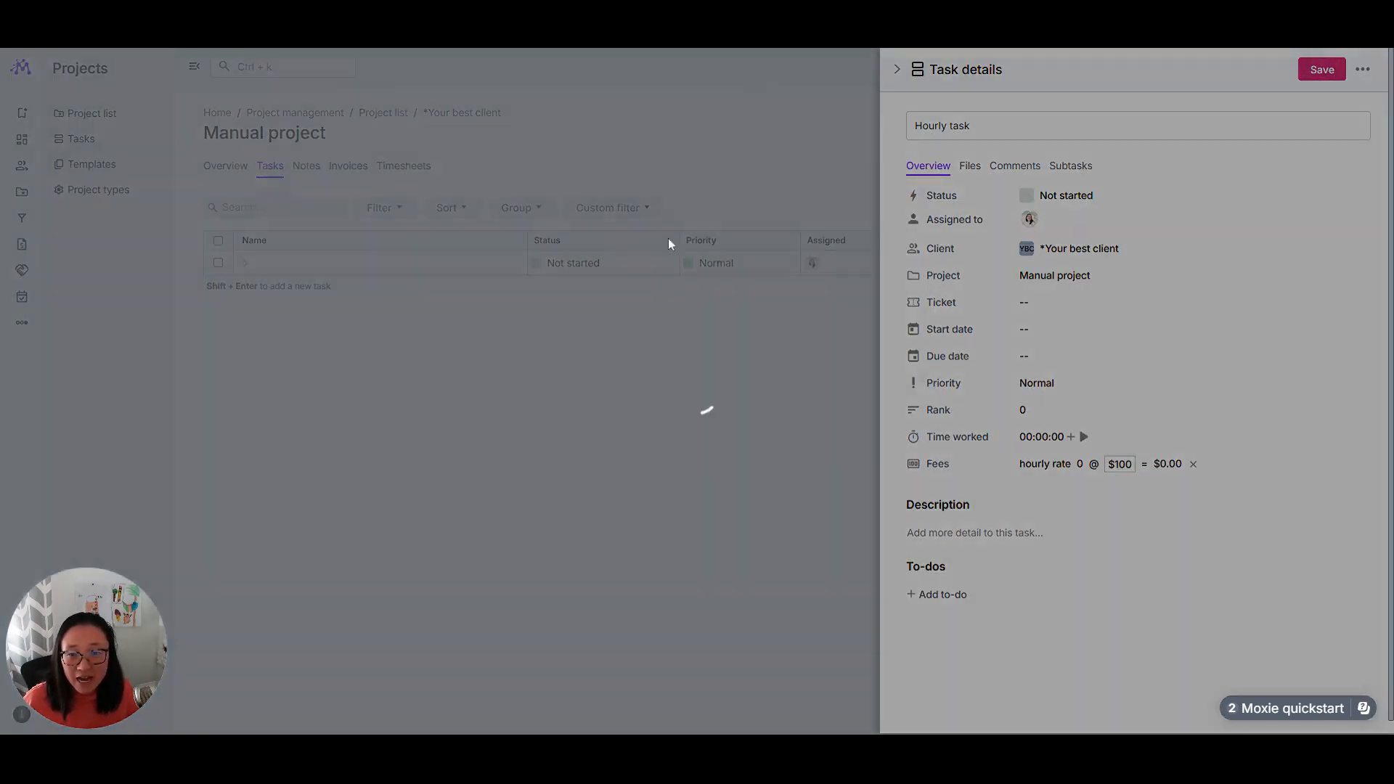
left_click(706, 407)
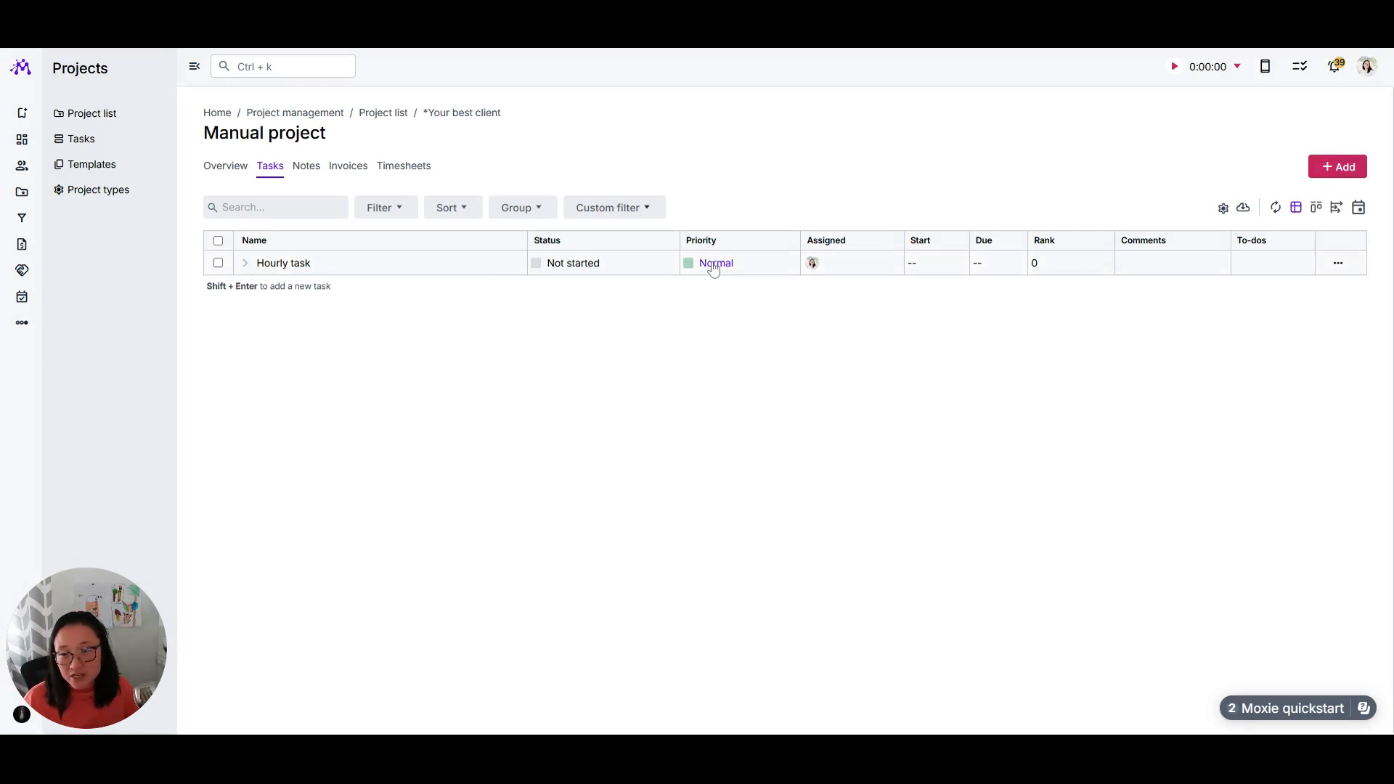
Step: Add a second task to the project and set its fee to the Page product with a quantity of 5
left_click(1359, 170)
left_click(1113, 468)
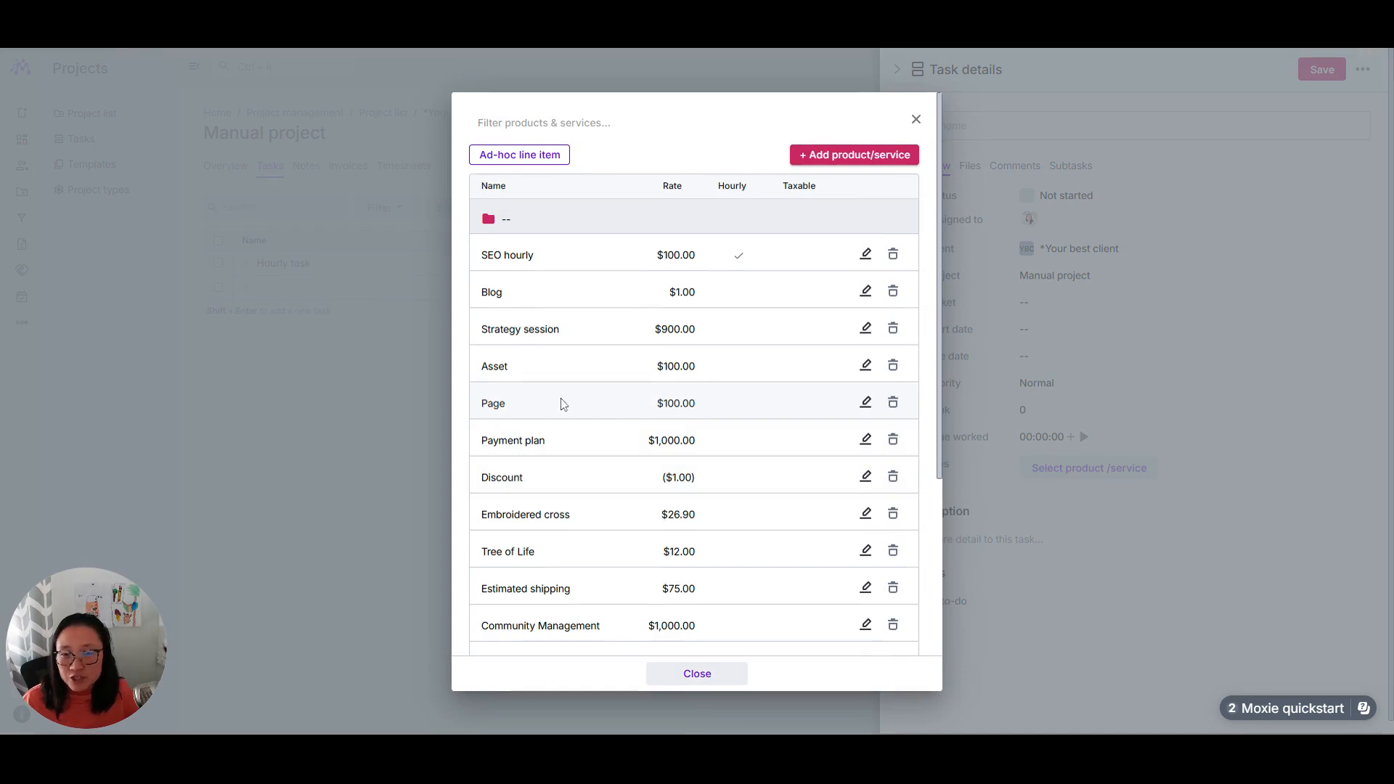
left_click(564, 403)
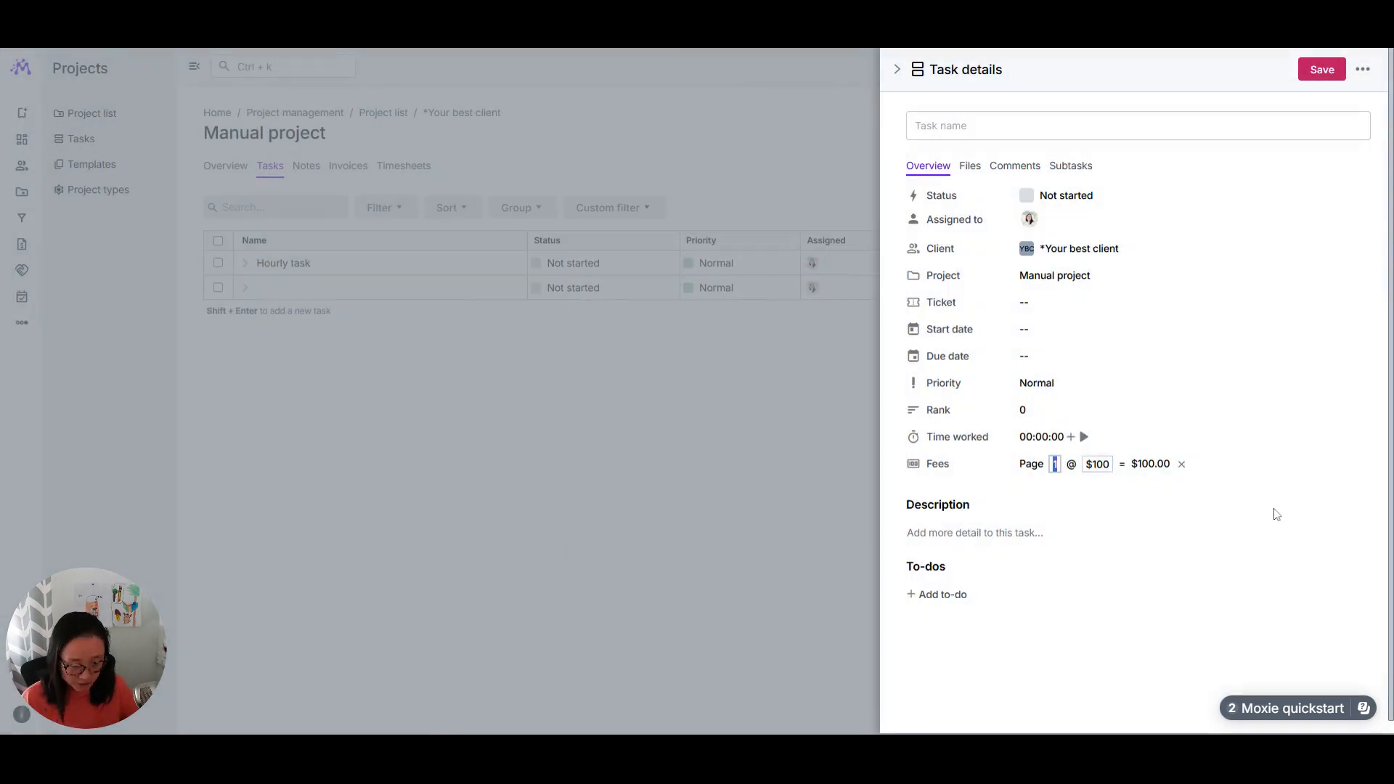
type("5")
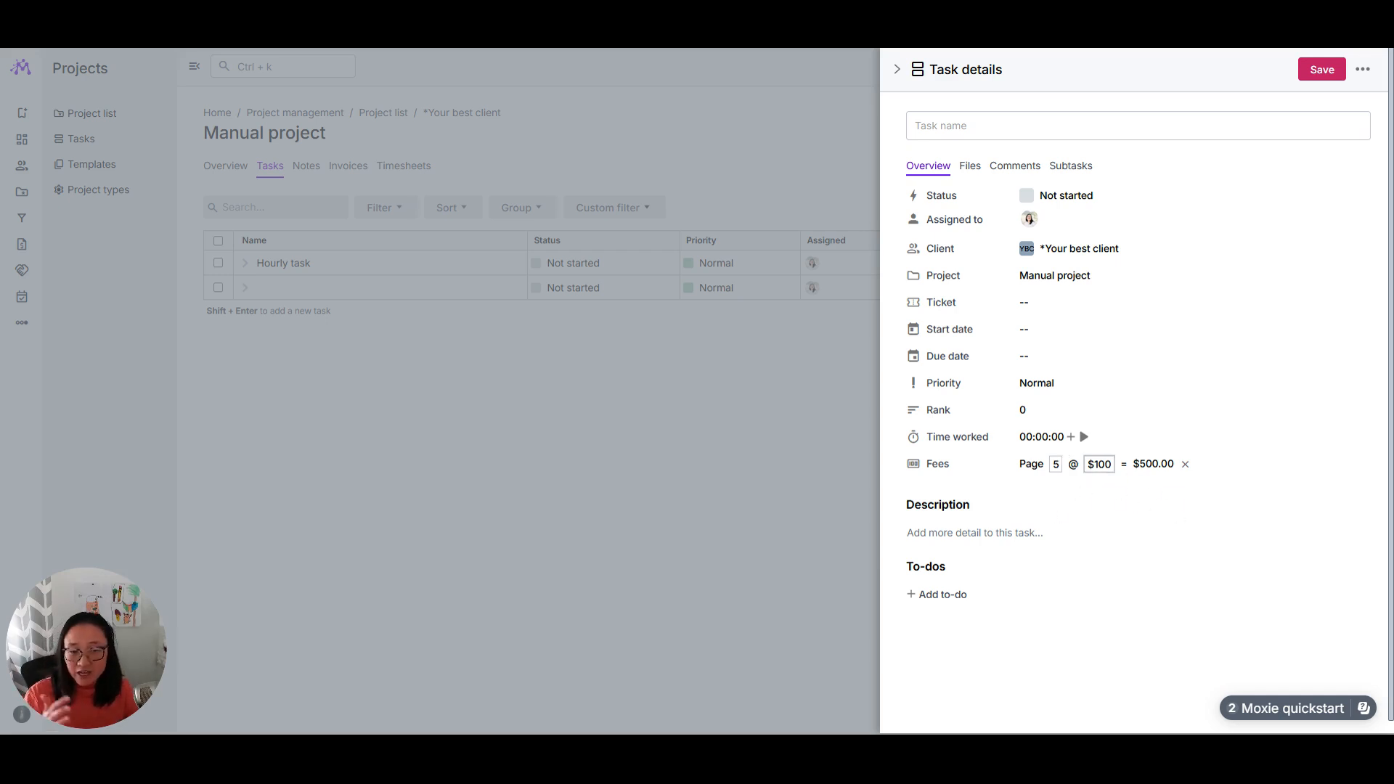
Step: Close the task details, return to the project list and start a new project with the AI Project Assistant for *Your best client
left_click(643, 506)
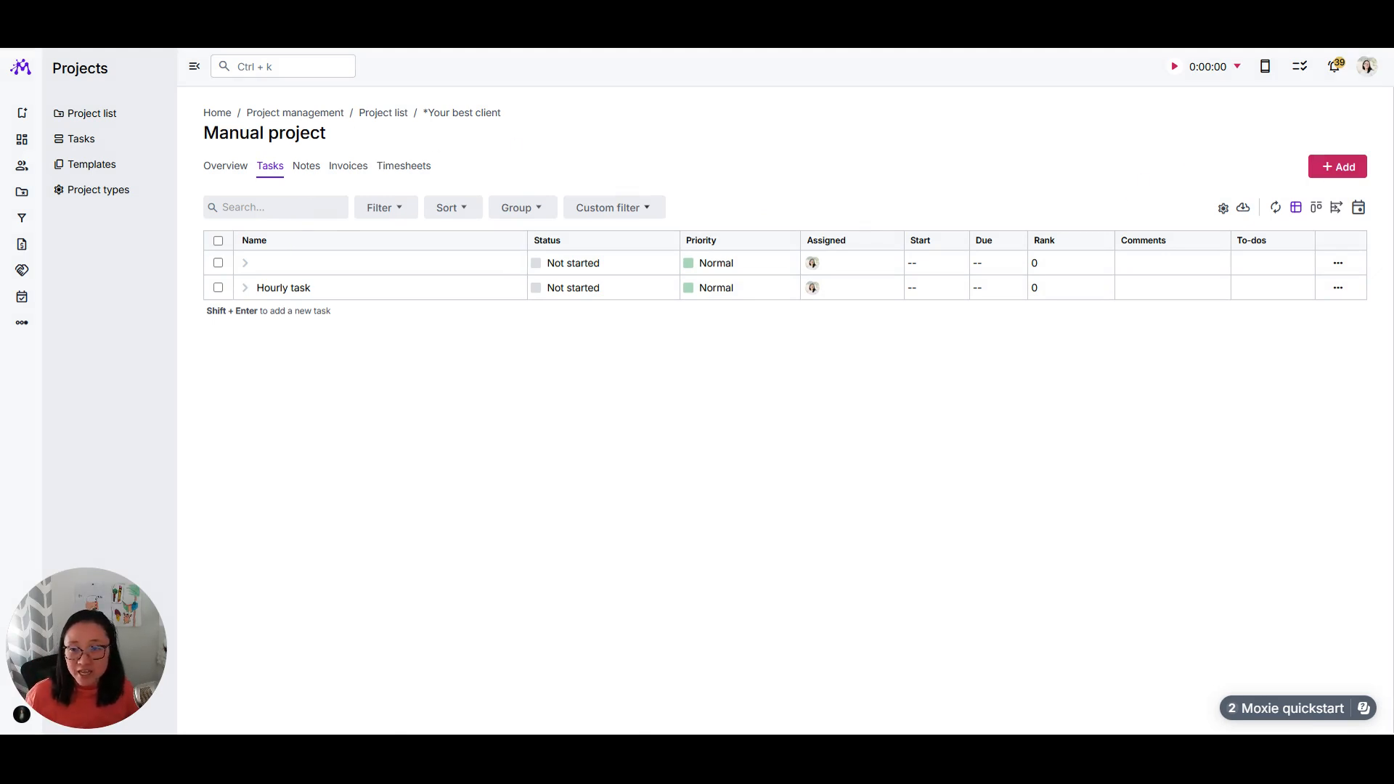
left_click(94, 114)
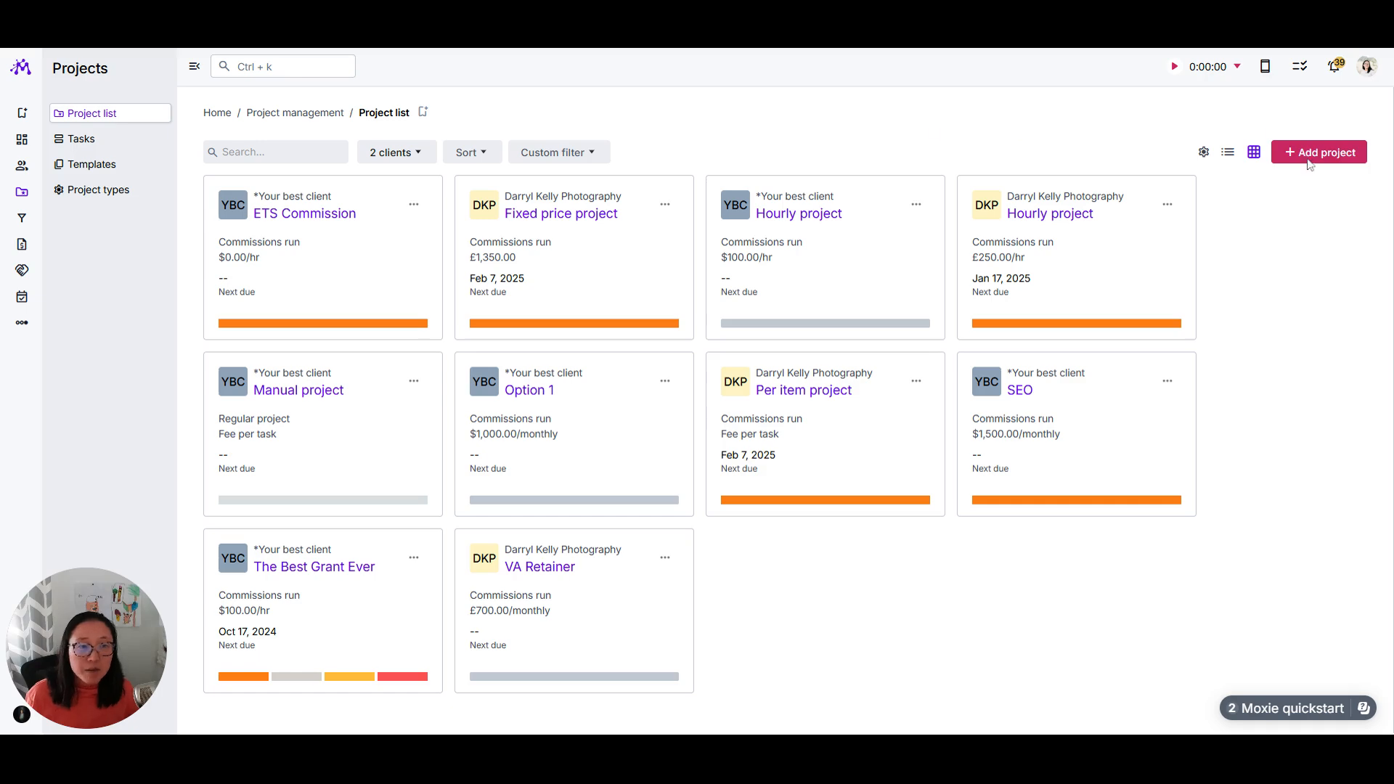
left_click(1308, 155)
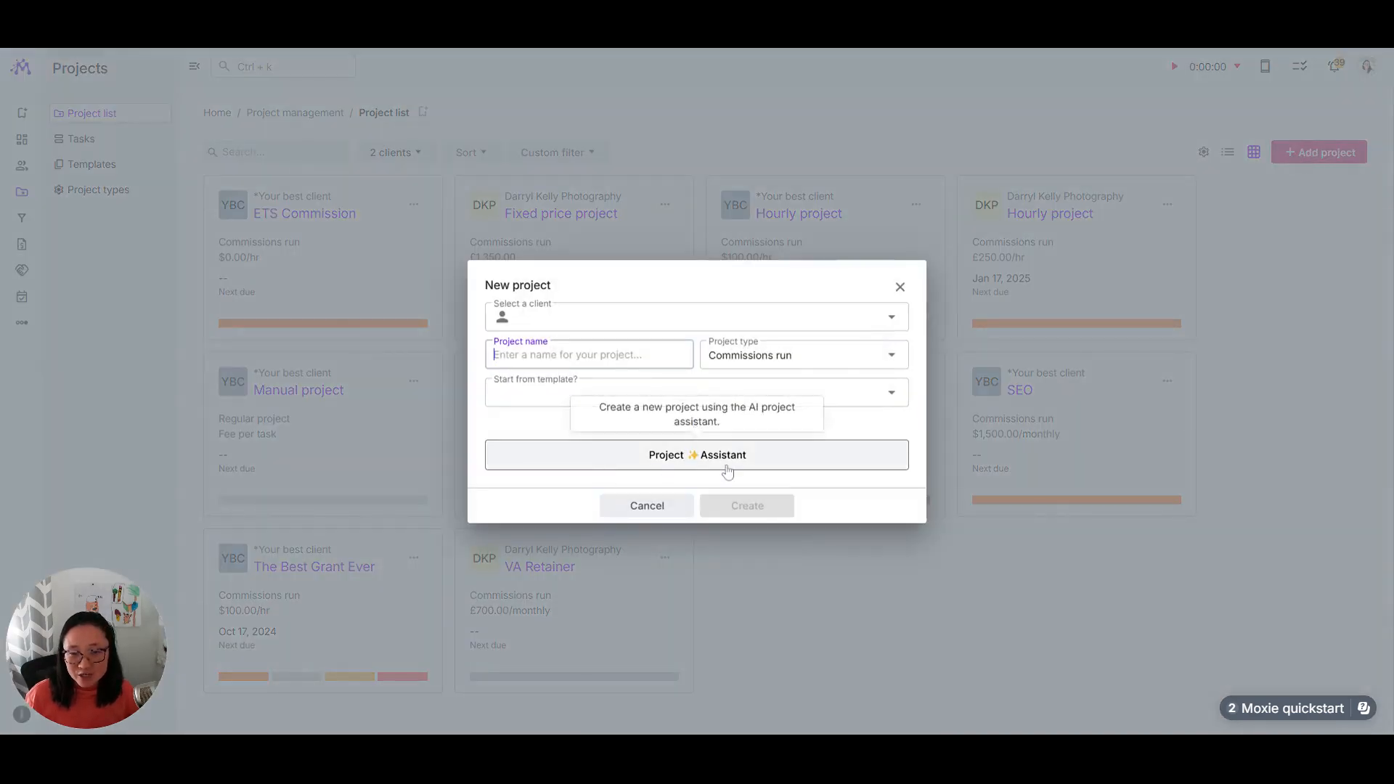
left_click(590, 458)
left_click(582, 344)
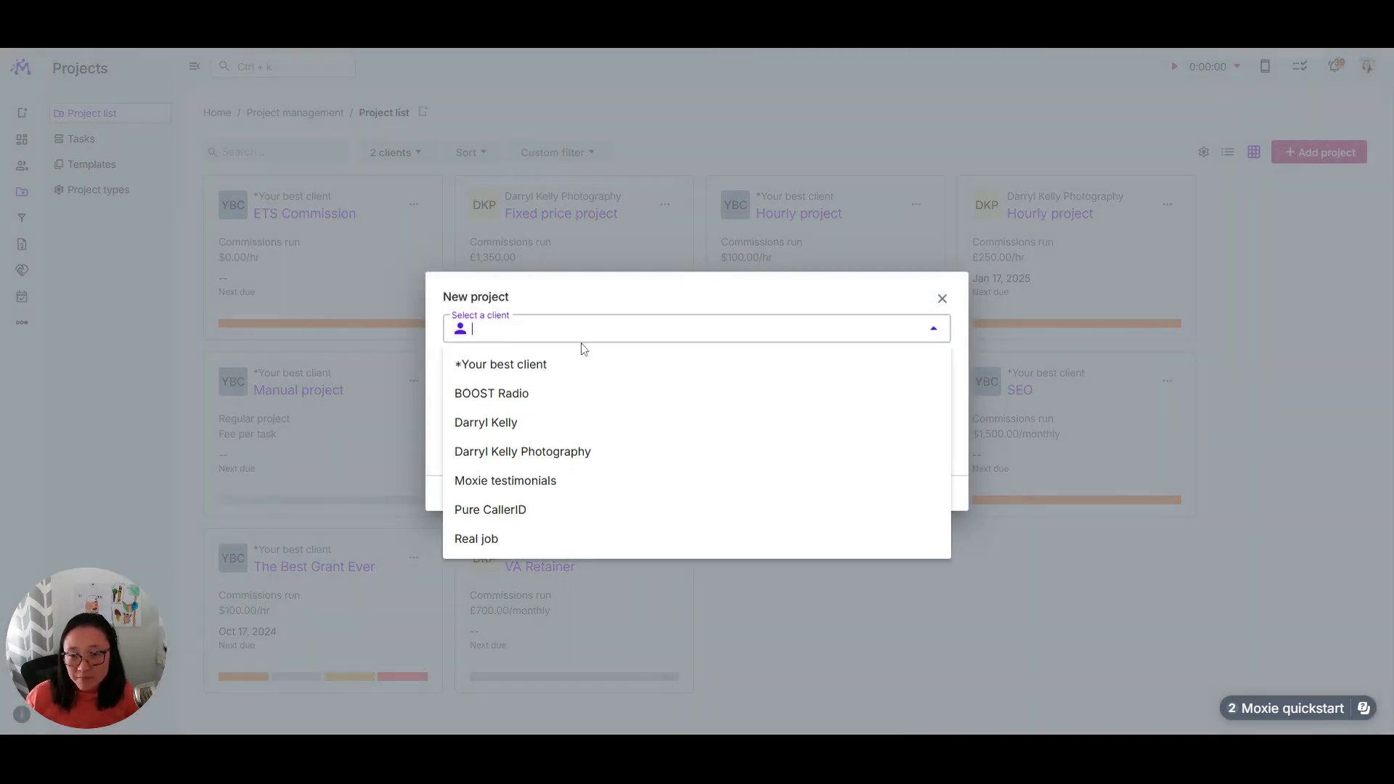
left_click(539, 364)
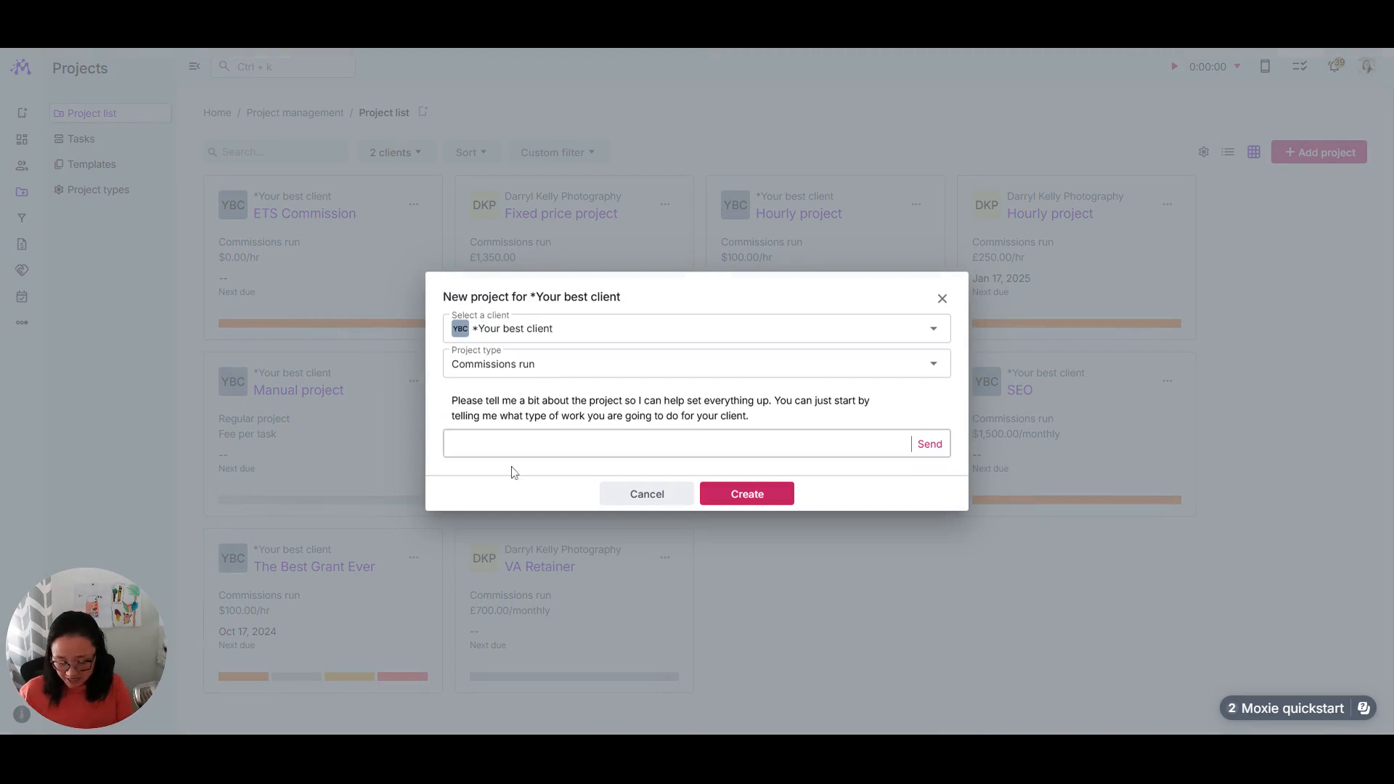
Step: Ask the assistant to "create a project for web design work" and answer its follow-up questions with "do your best"
type("create a proje")
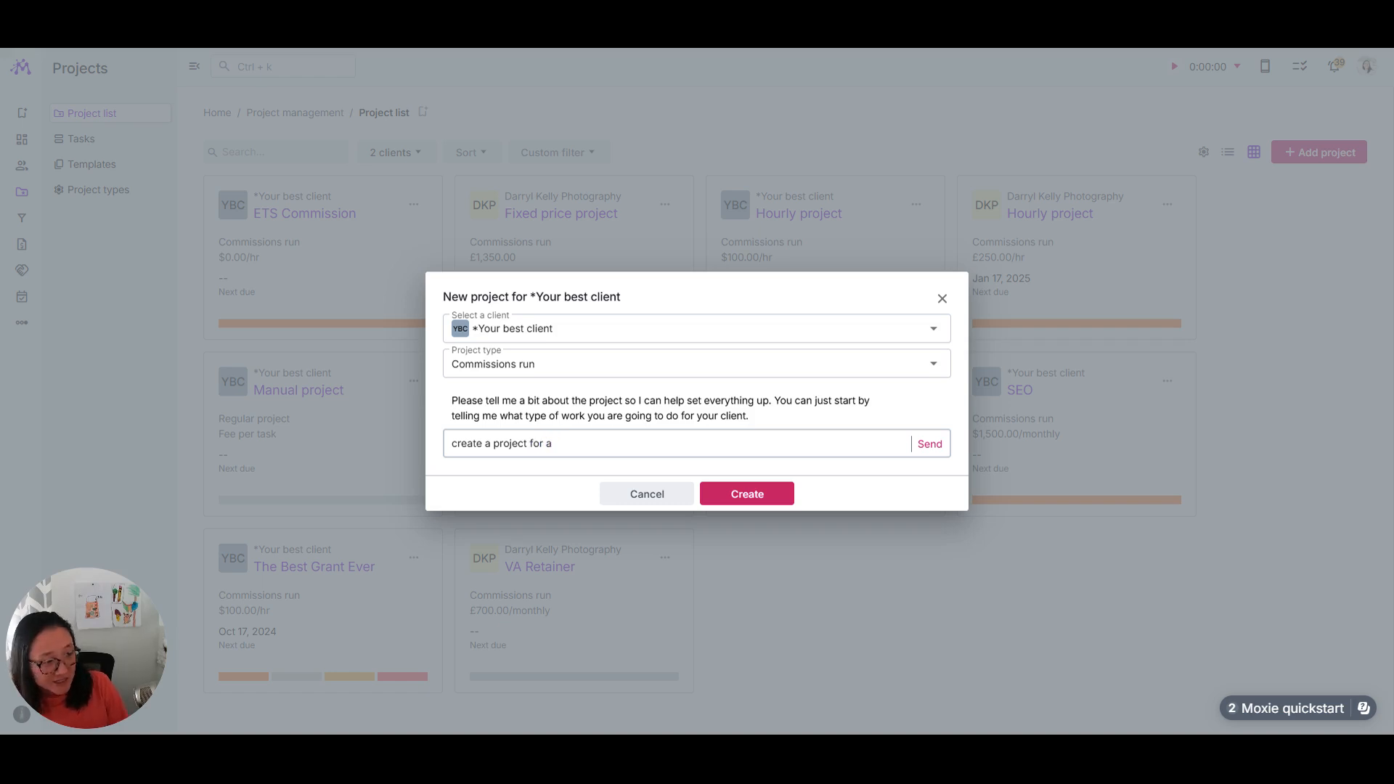
type("ct for web design work")
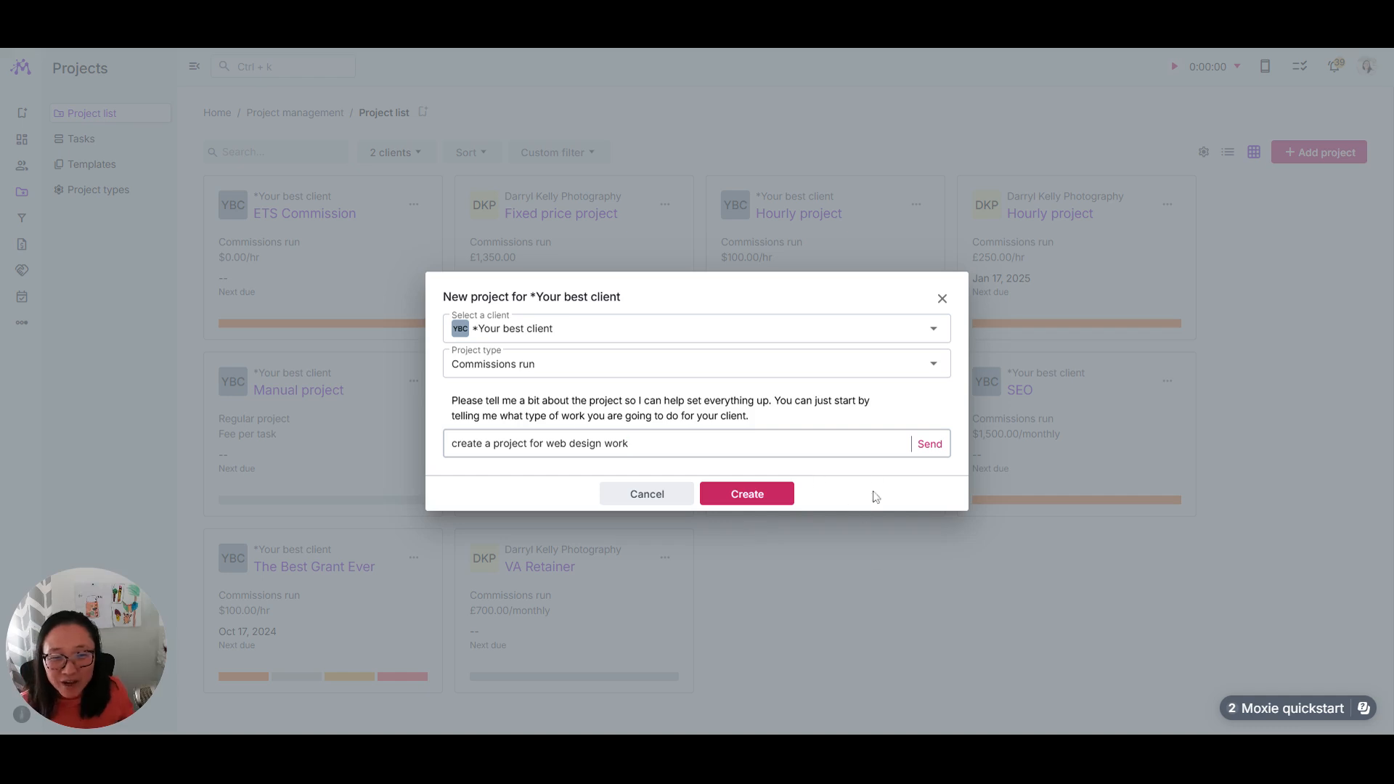
left_click(926, 450)
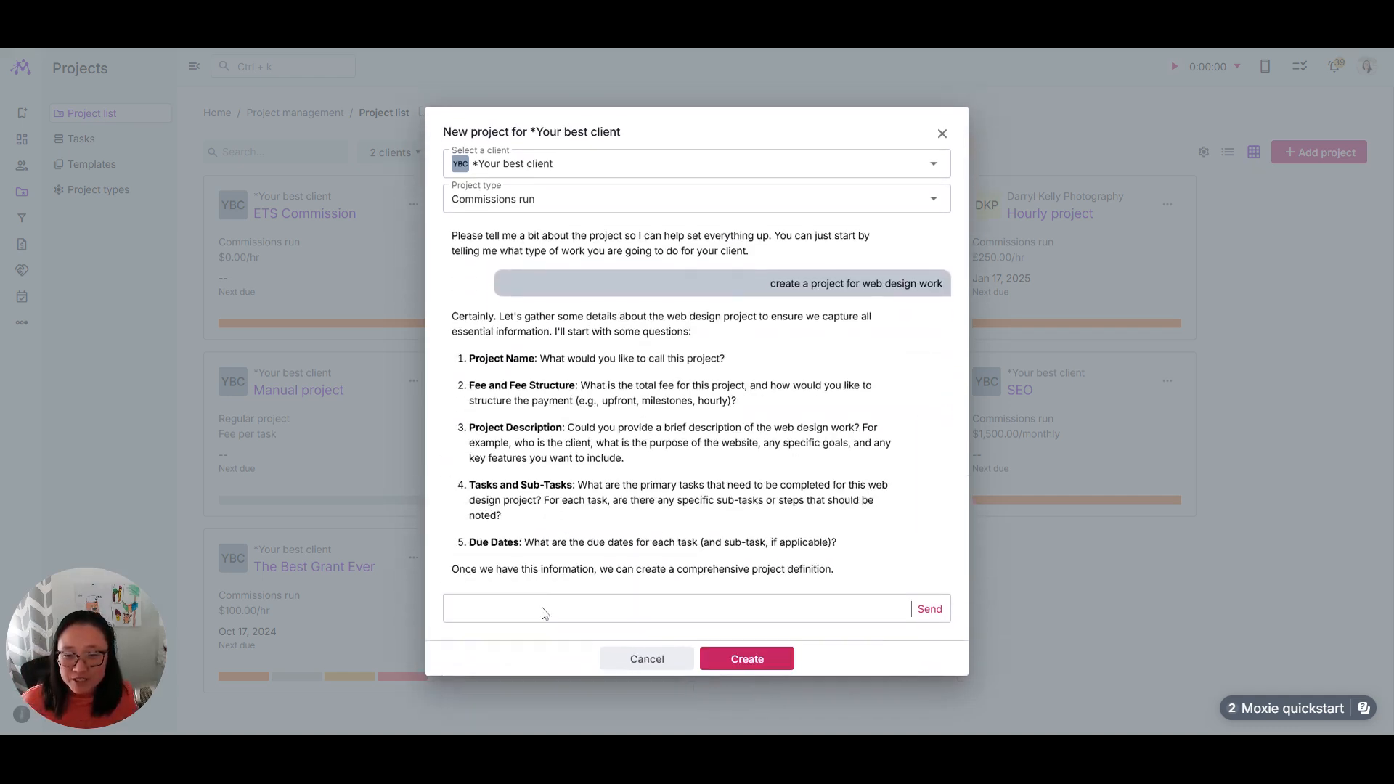
left_click(544, 611)
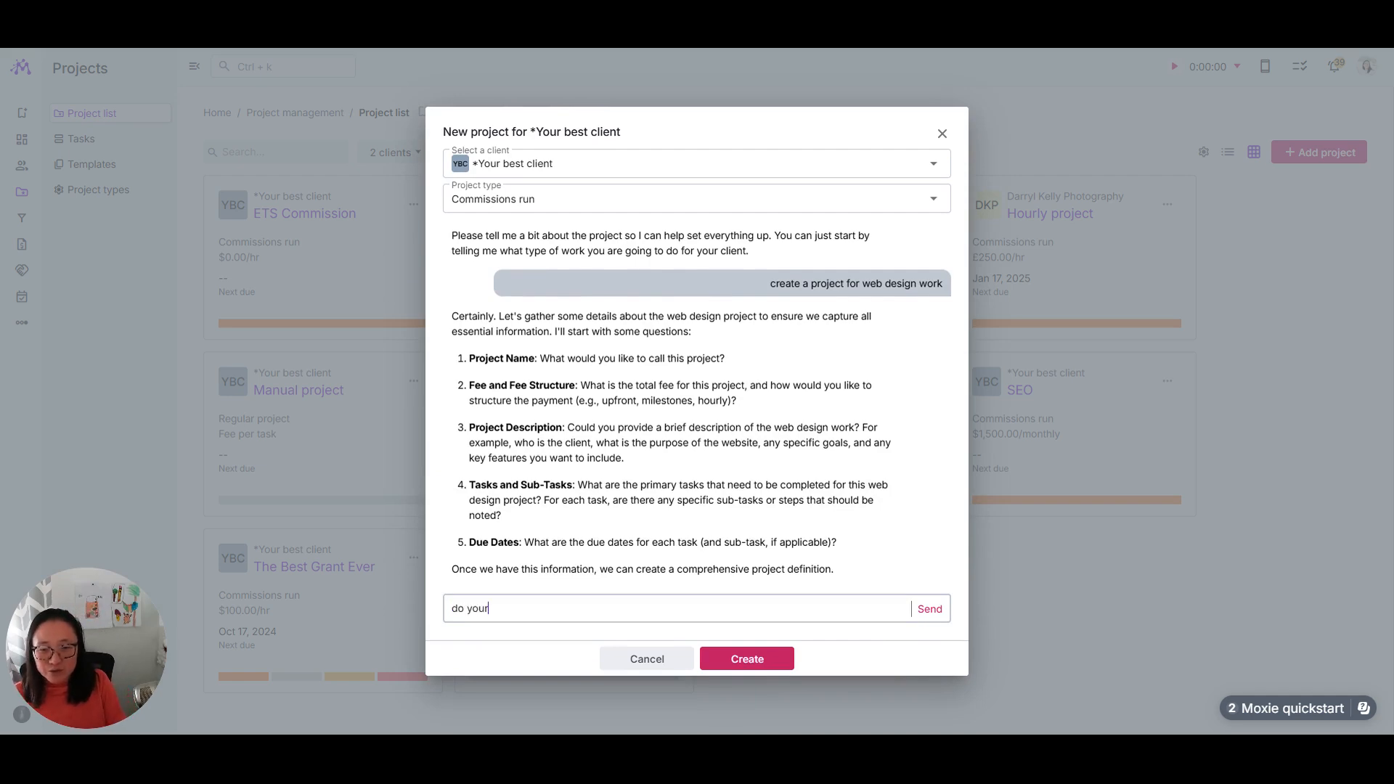
type("do your best")
key("Return")
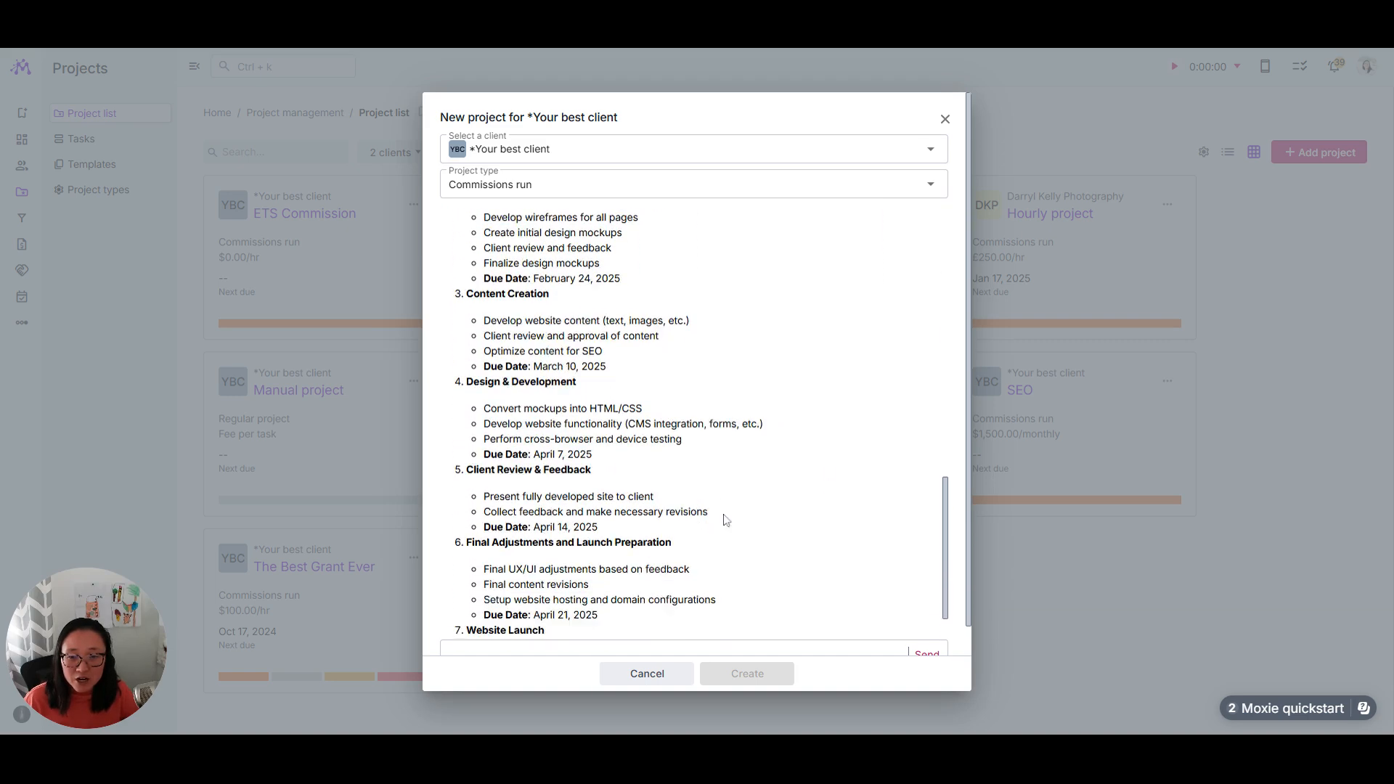
Step: Review the assistant's drafted fees, description and tasks, and create the project from the draft
scroll(777, 429, "up", 5)
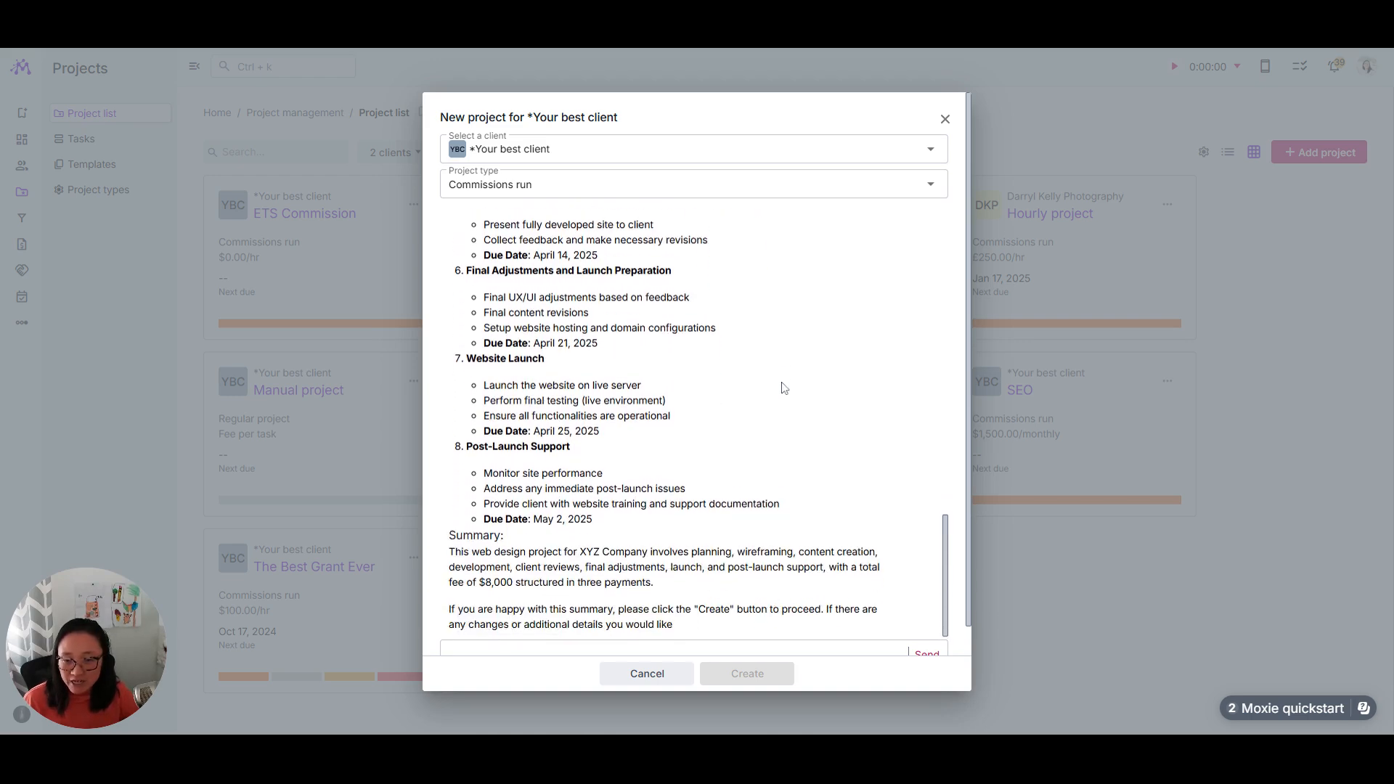
scroll(784, 388, "up", 10)
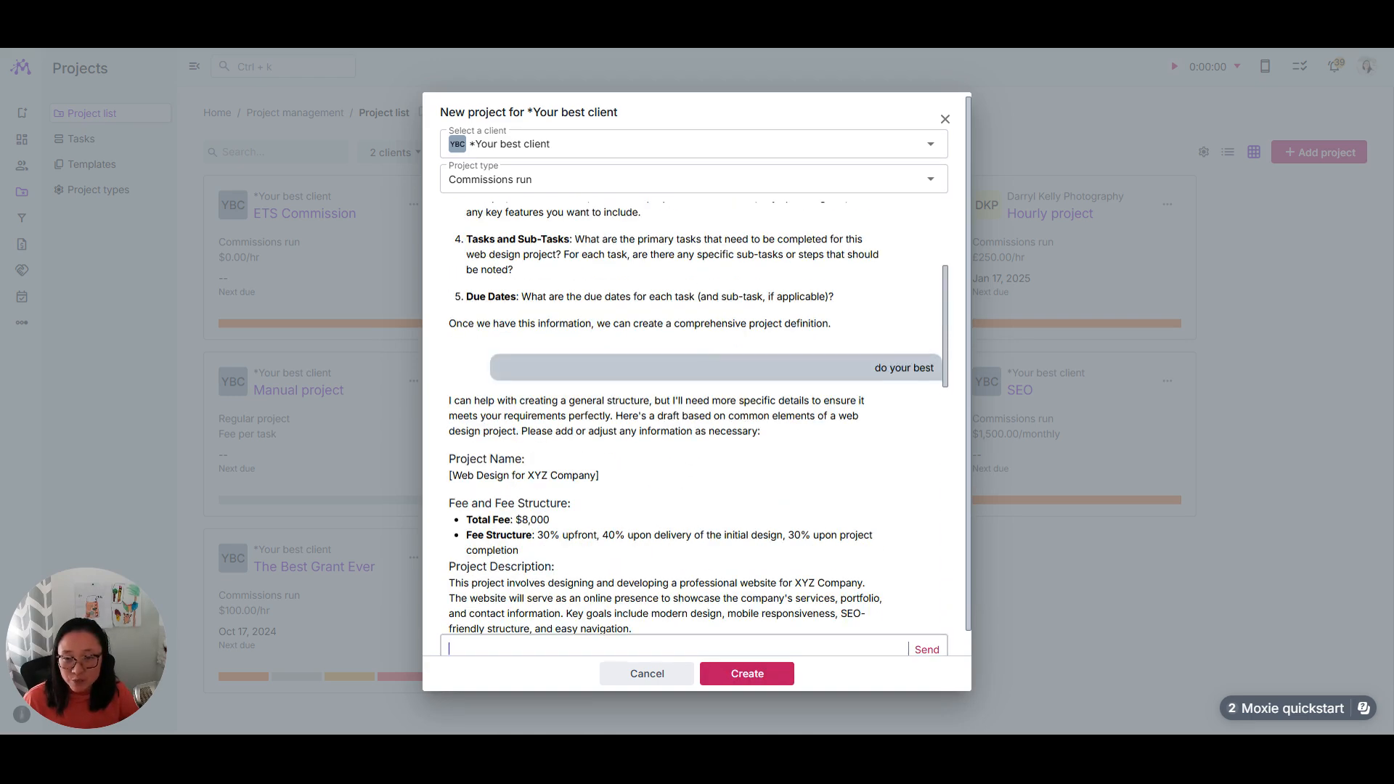
scroll(527, 499, "down", 2)
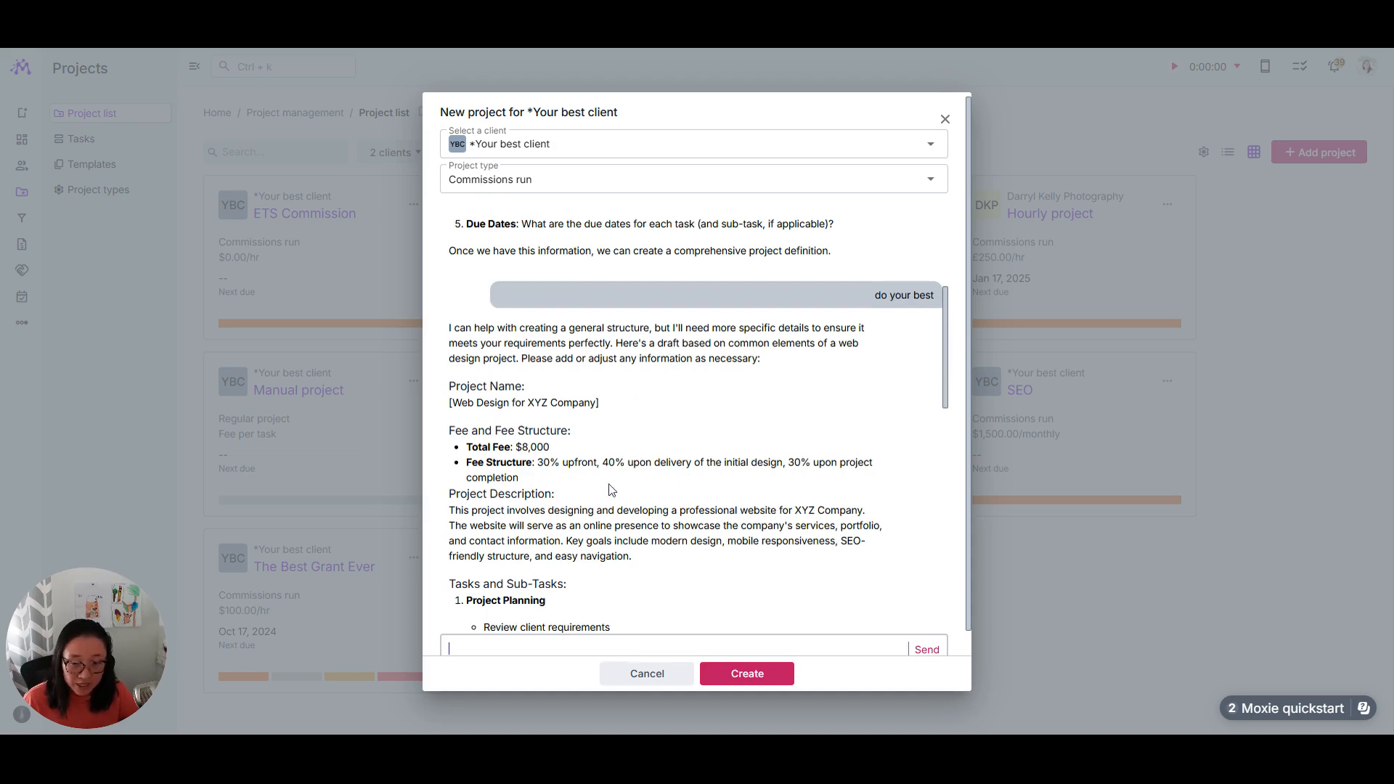
scroll(642, 510, "down", 4)
scroll(637, 535, "down", 10)
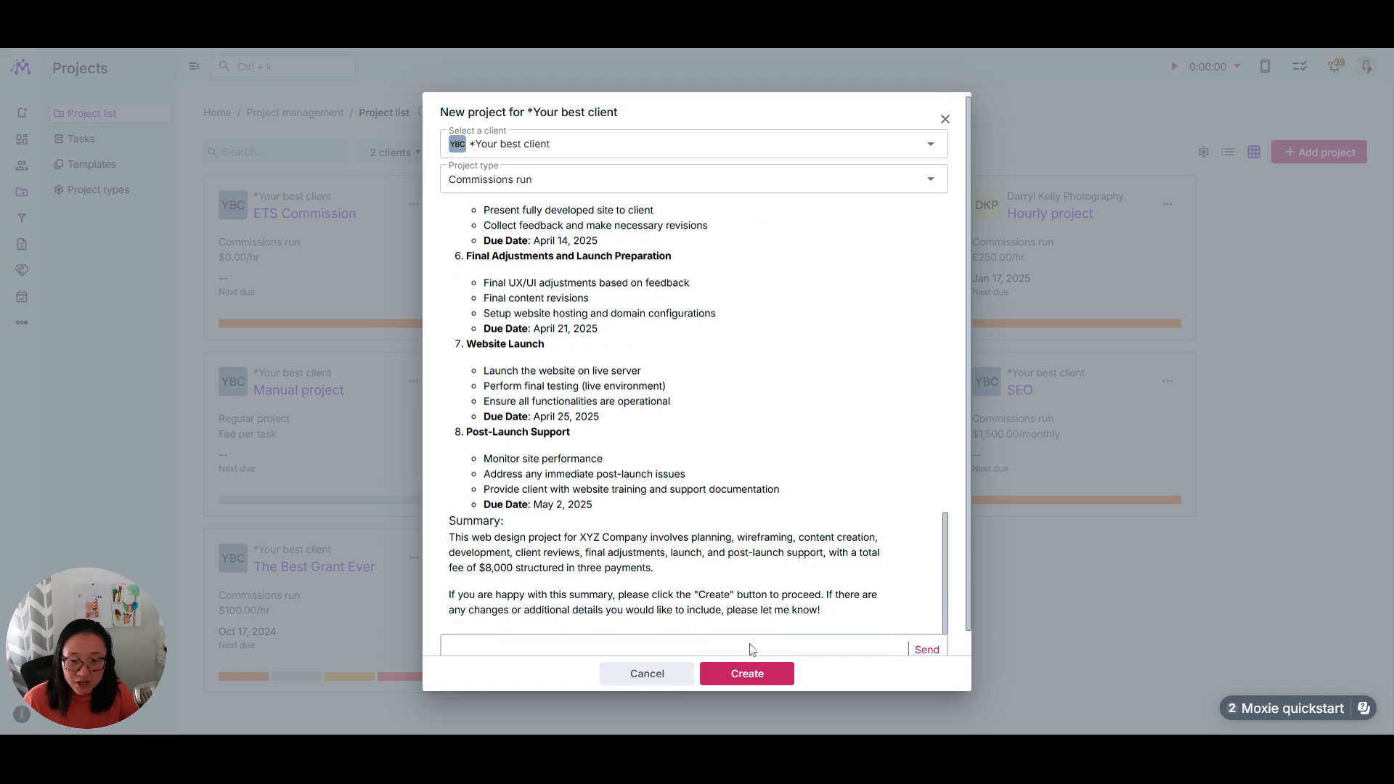
left_click(747, 674)
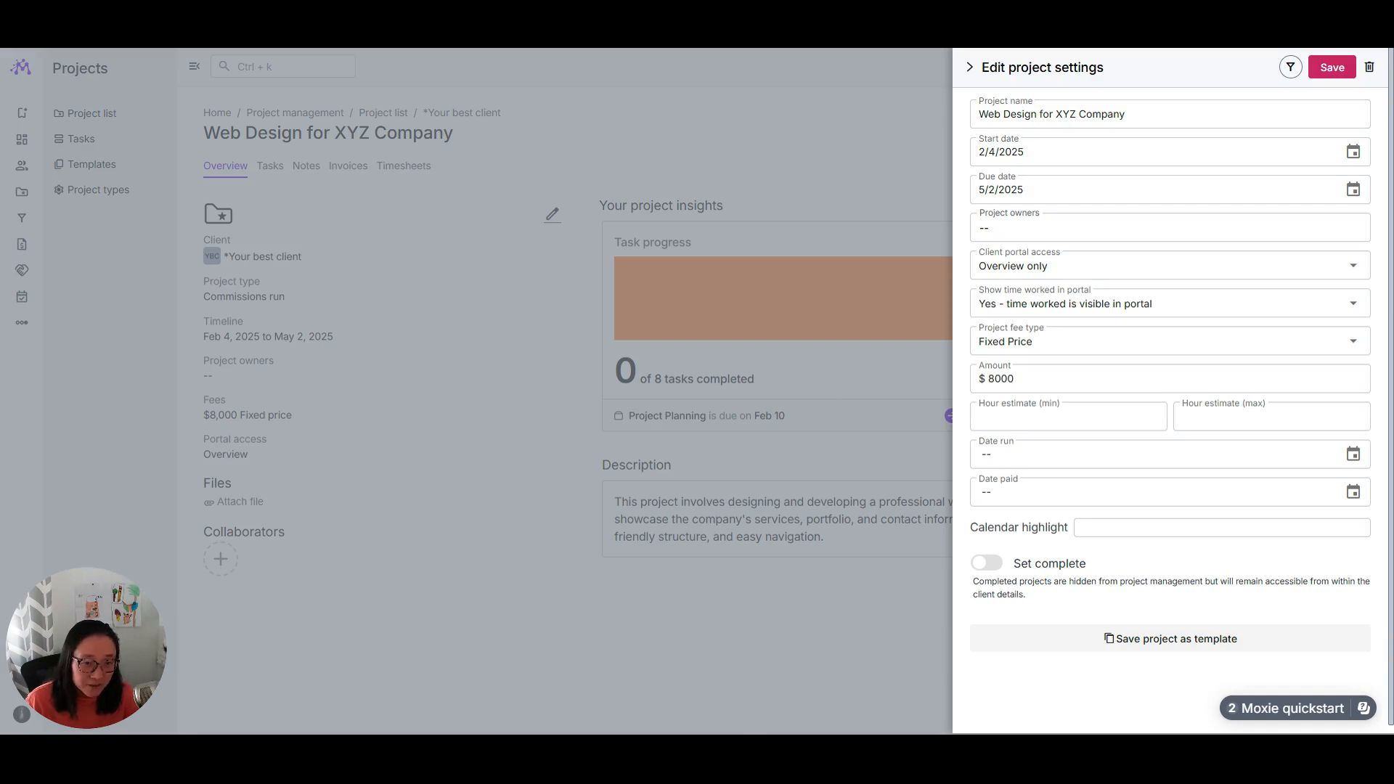
Step: Check the available project fee types in the Web Design for XYZ Company settings and view the project's task list
left_click(1035, 334)
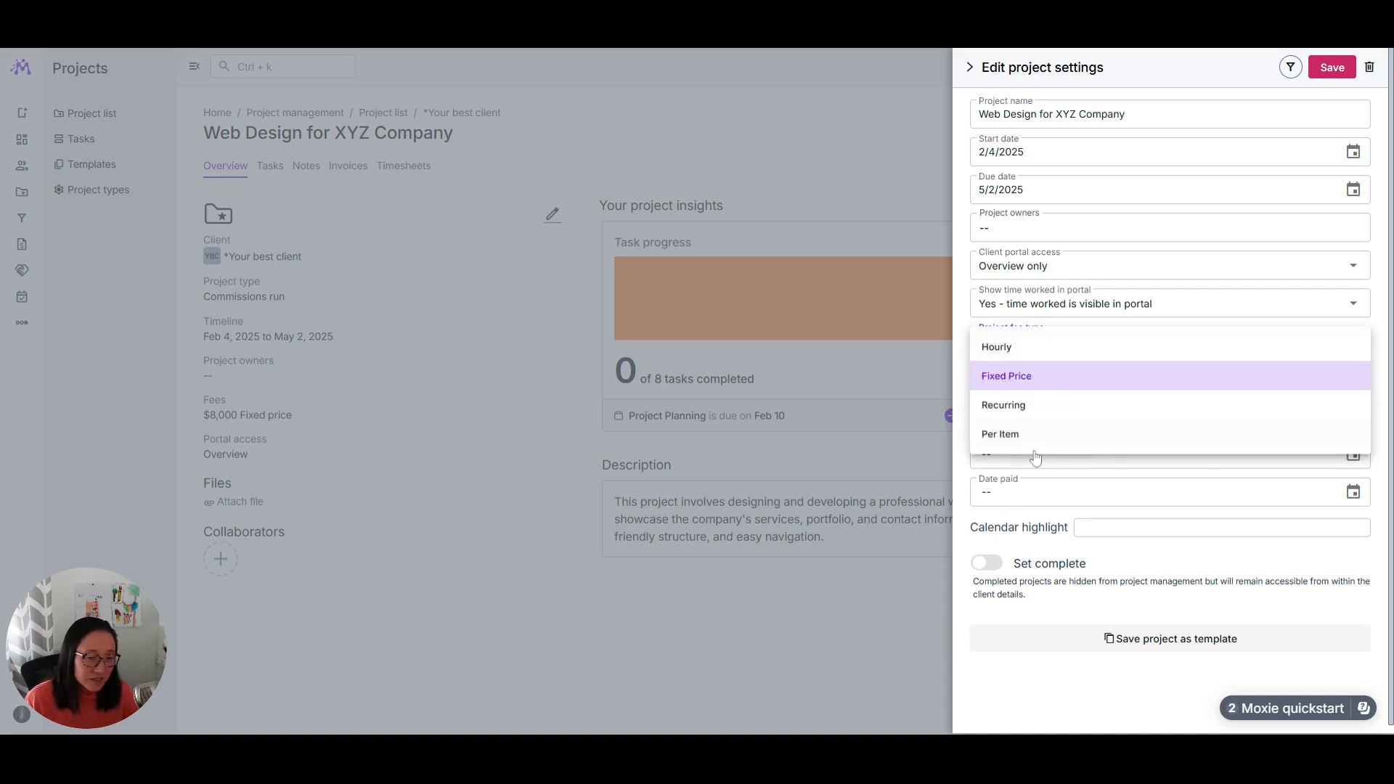
left_click(793, 702)
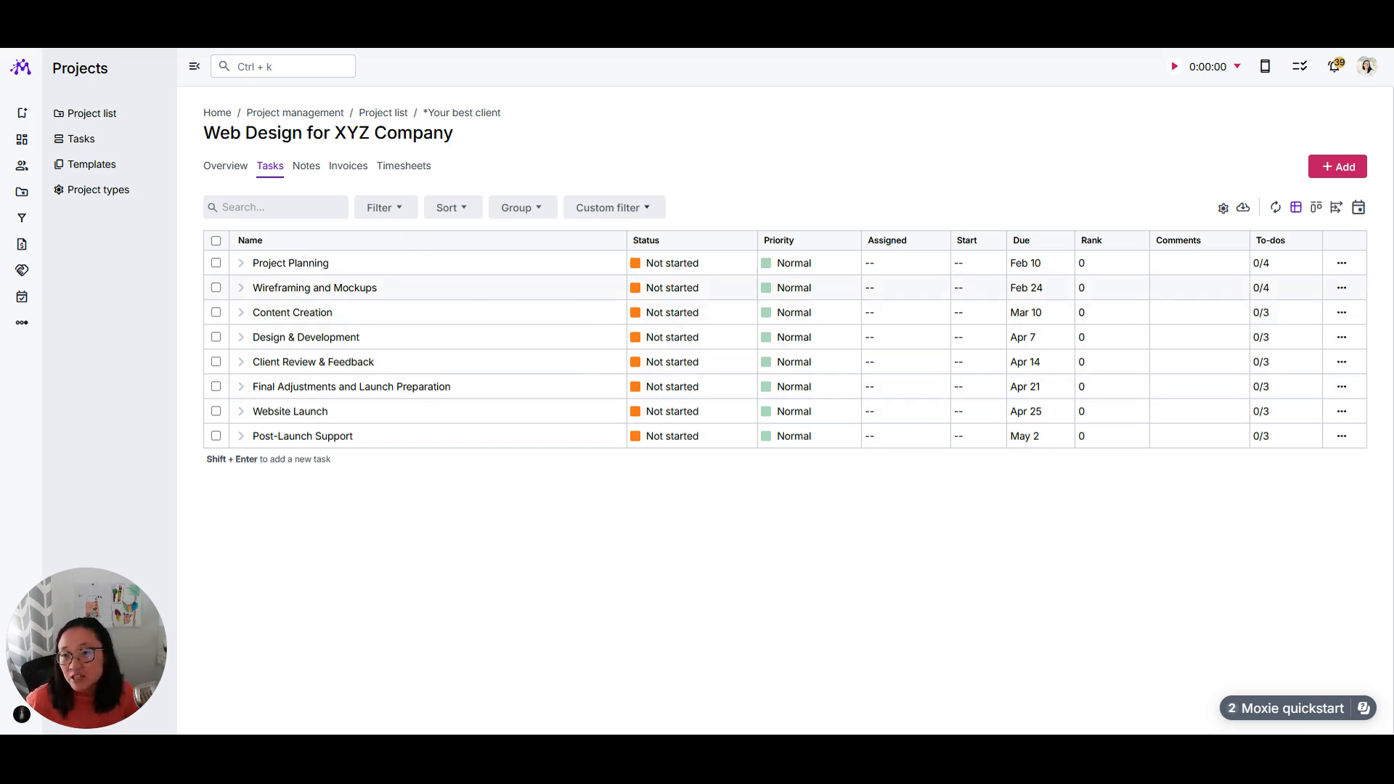
left_click_drag(83, 677, 1234, 639)
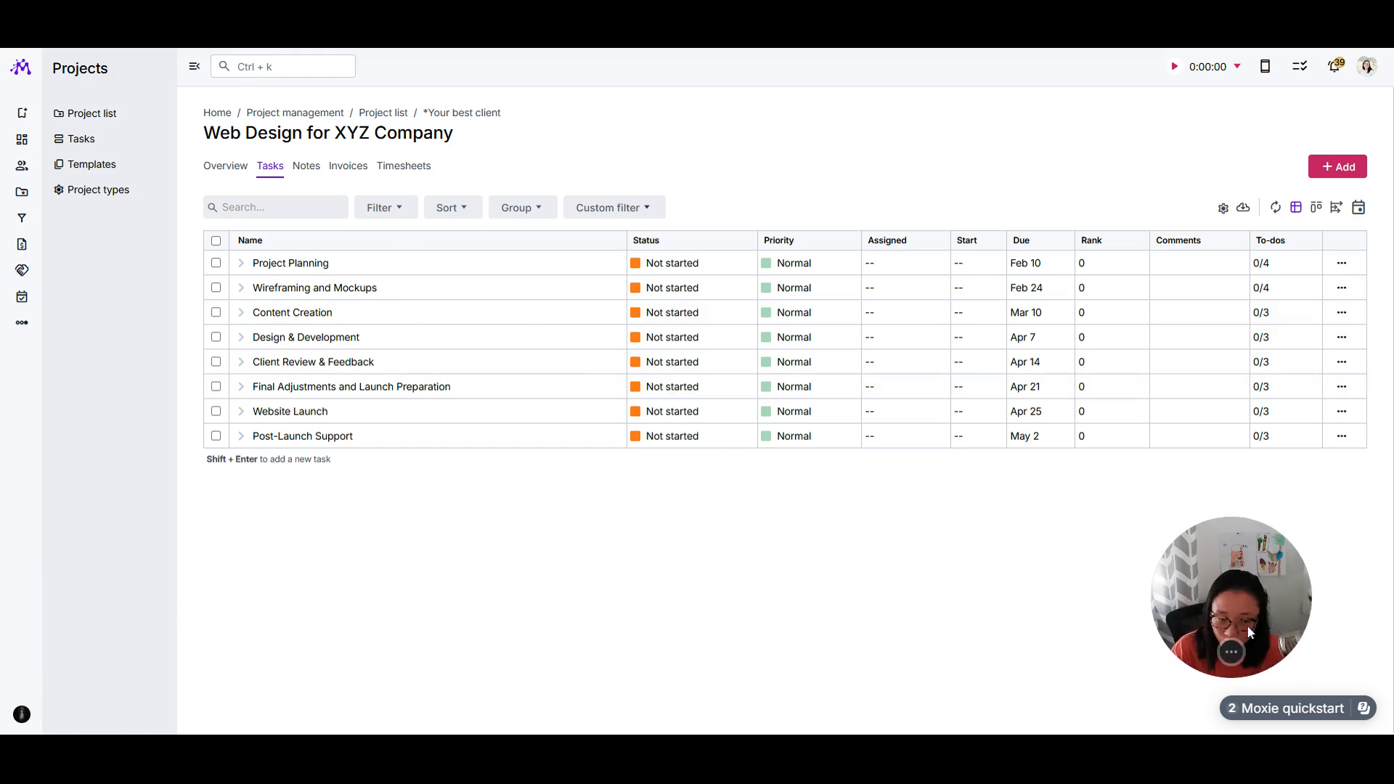
Step: Go to the agreement list, view the newest draft agreement with *Your best client and close it
mouse_move(17, 182)
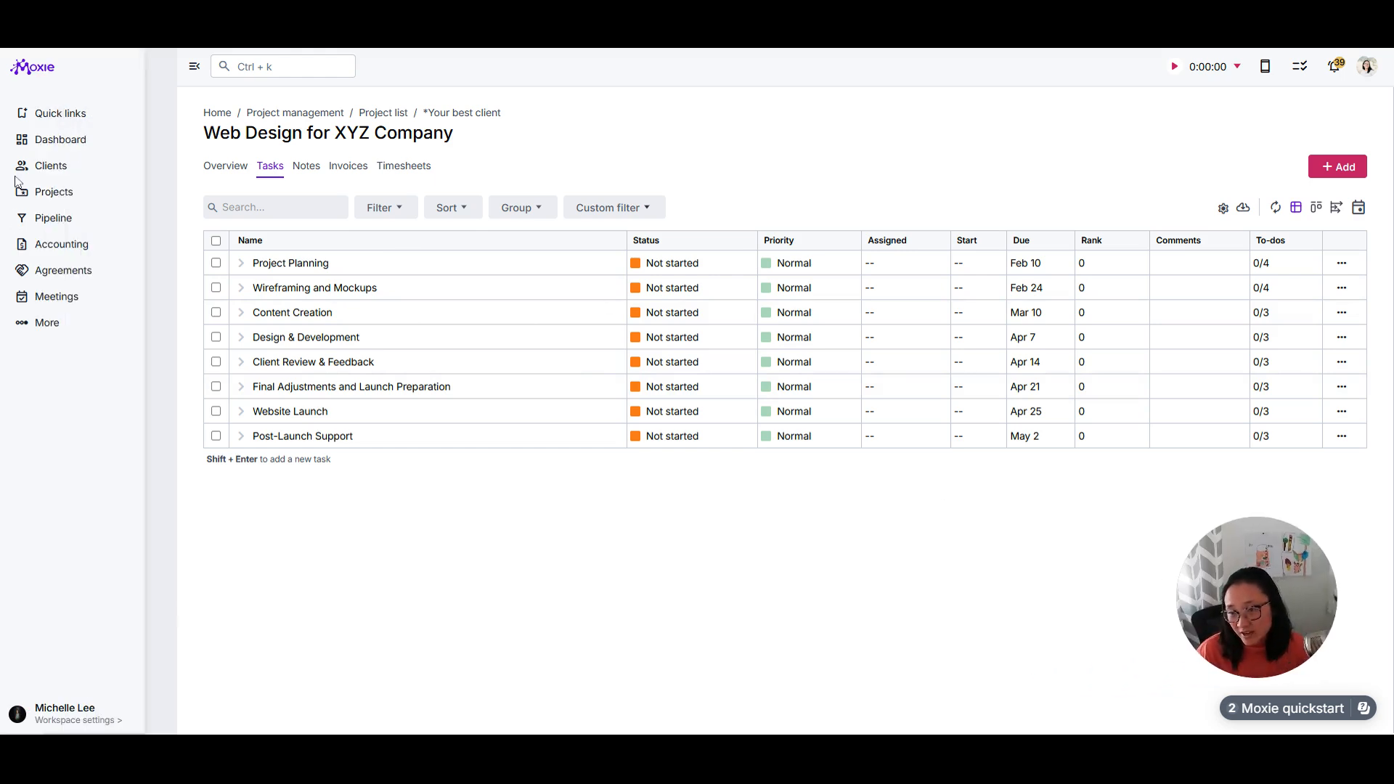
left_click(66, 271)
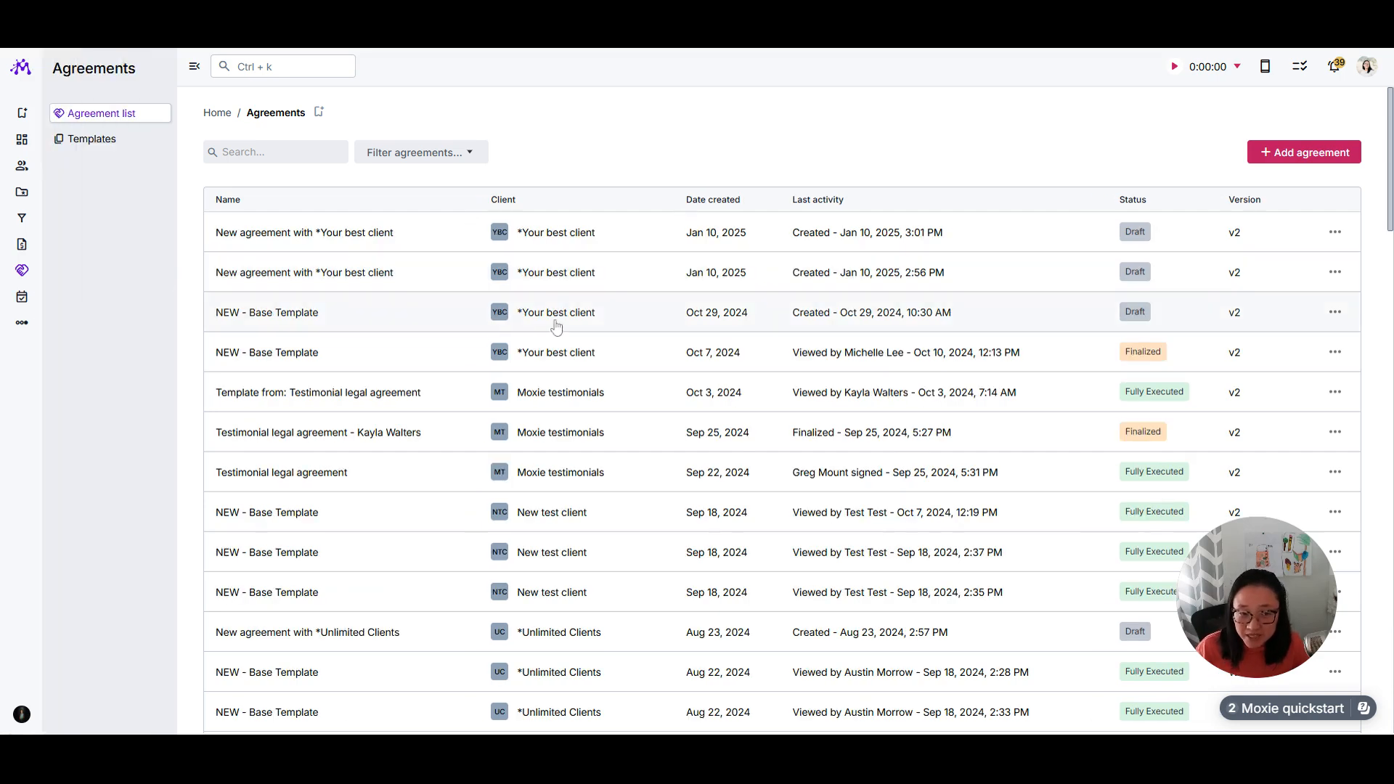
left_click(367, 232)
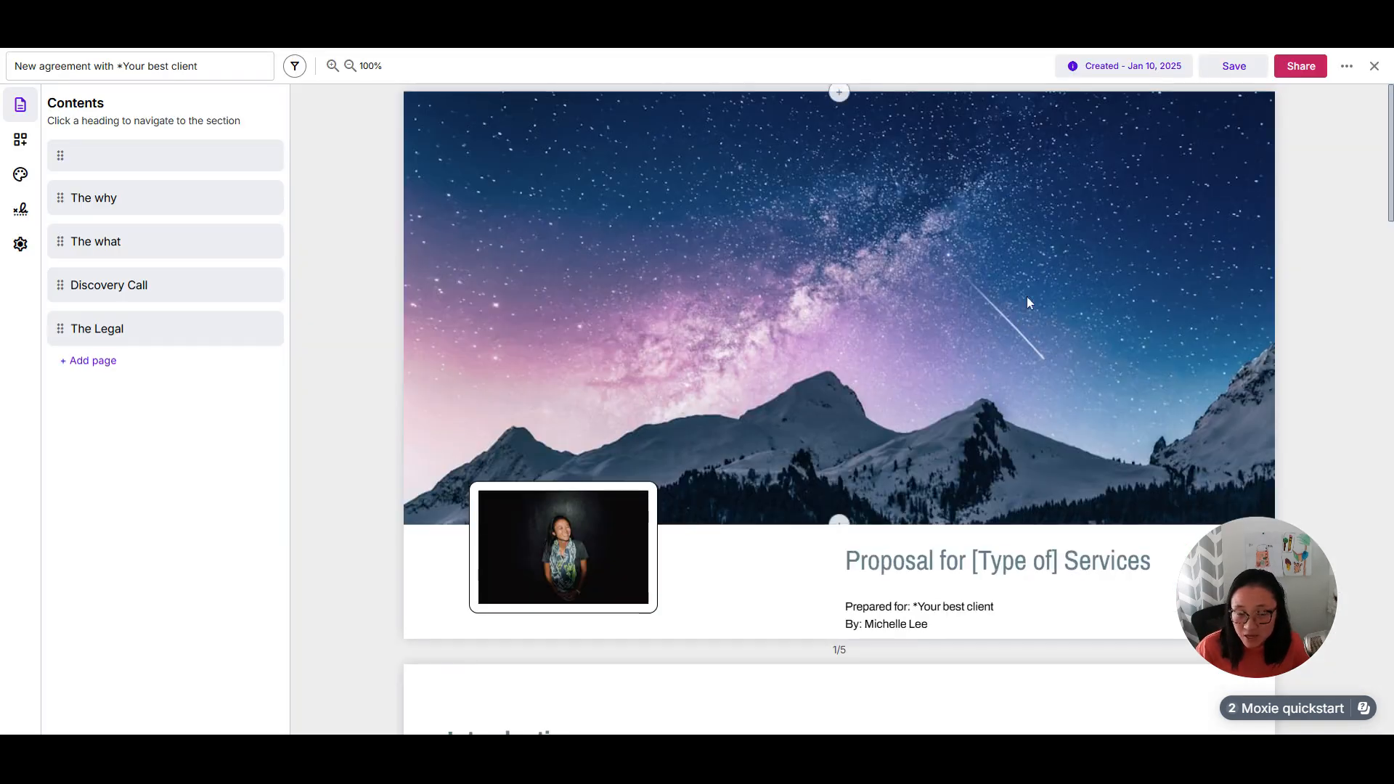
scroll(797, 532, "down", 1)
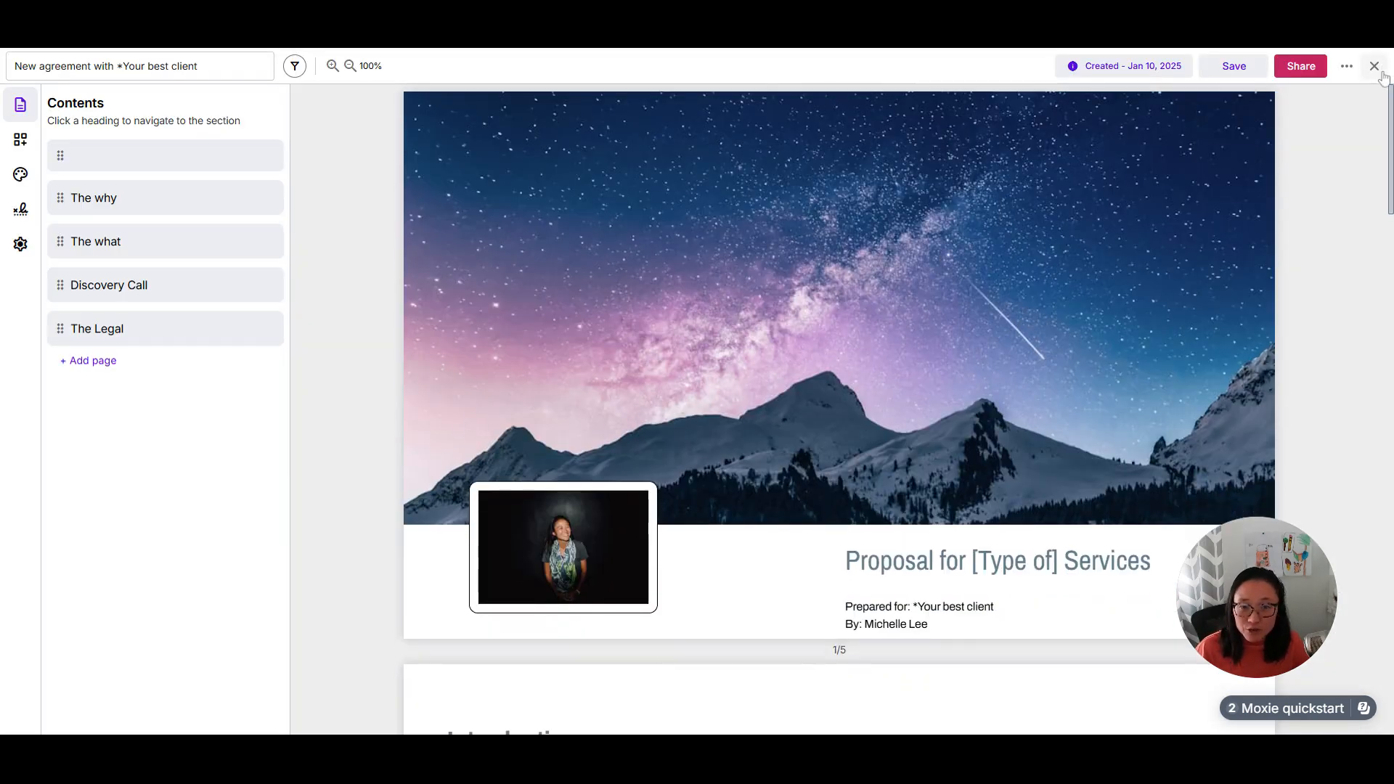
left_click(1375, 66)
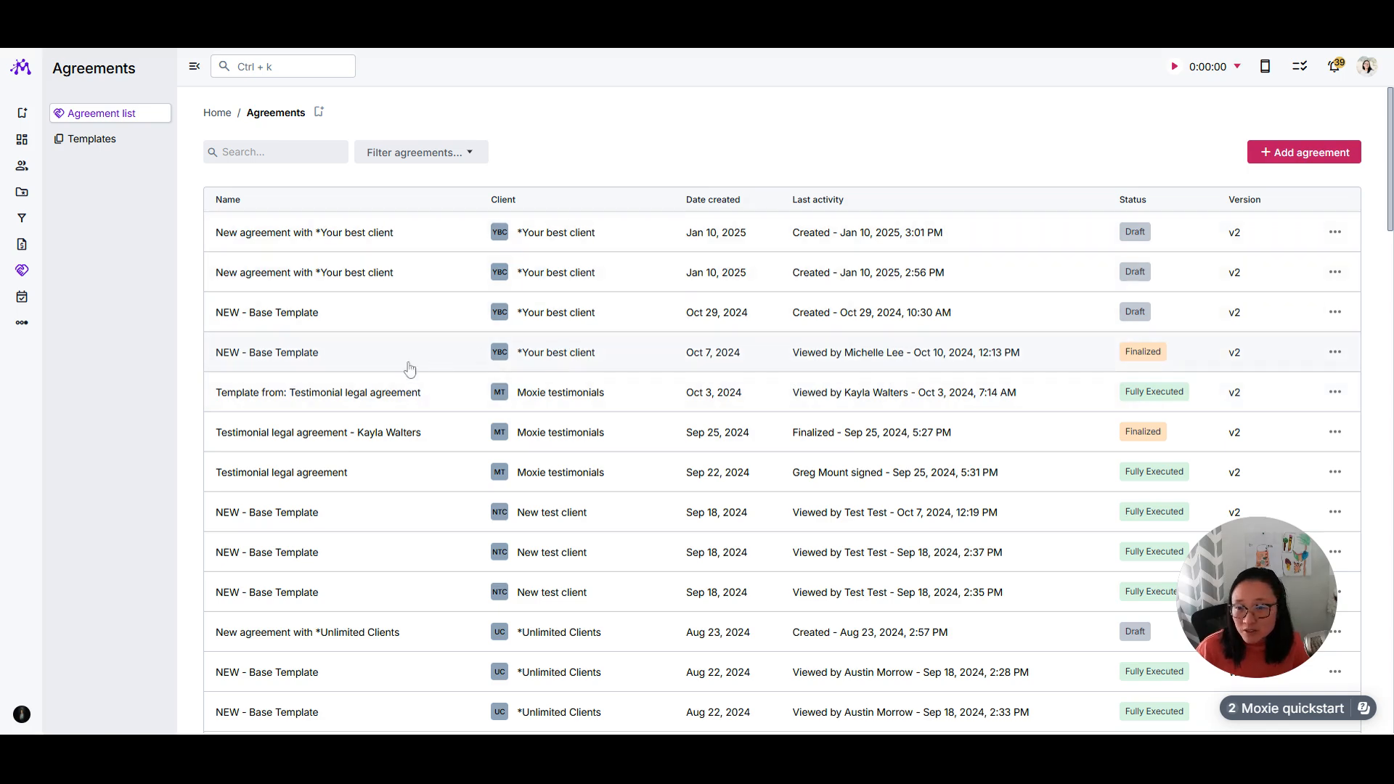
Step: Open the NEW - Base Template draft agreement created on Oct 29, 2024 and look through it to the Recommendations page
left_click(914, 355)
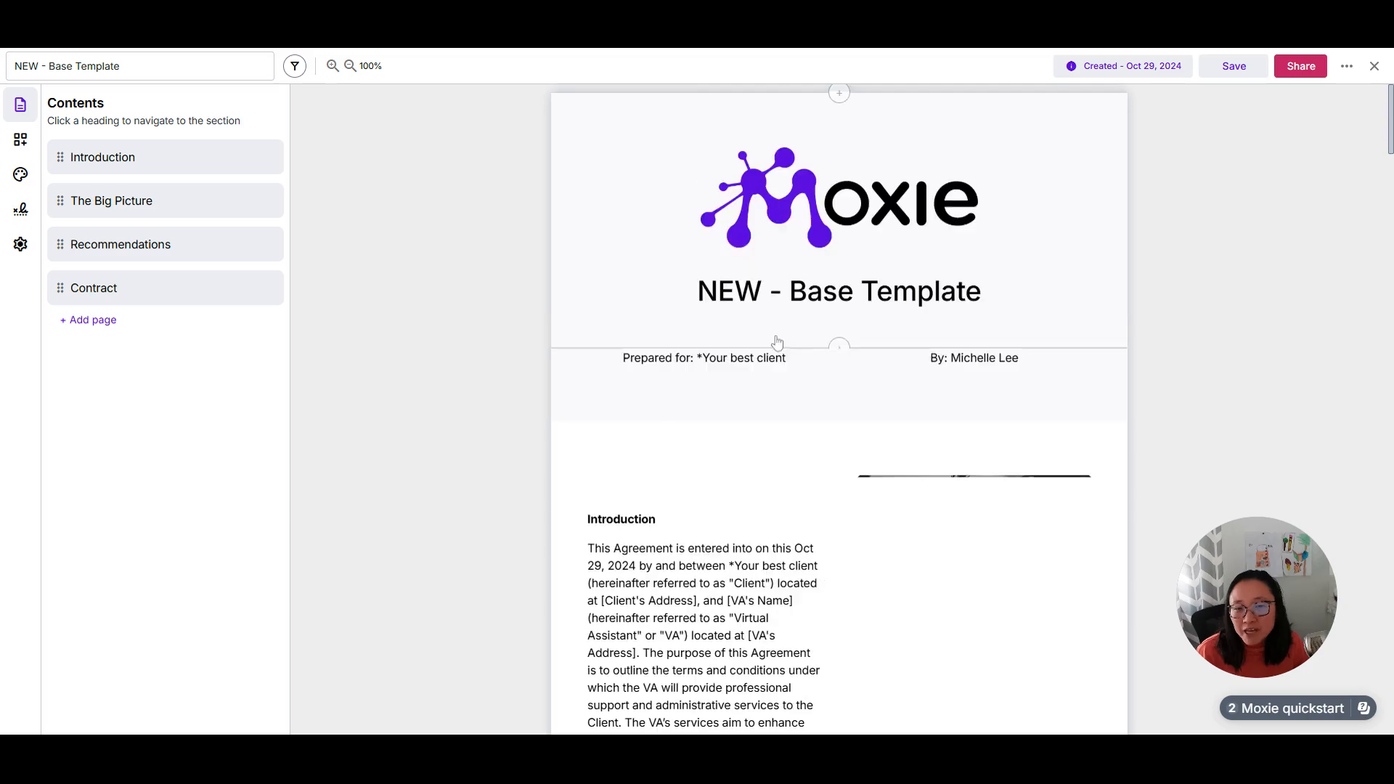
scroll(1016, 404, "down", 10)
scroll(1144, 371, "down", 6)
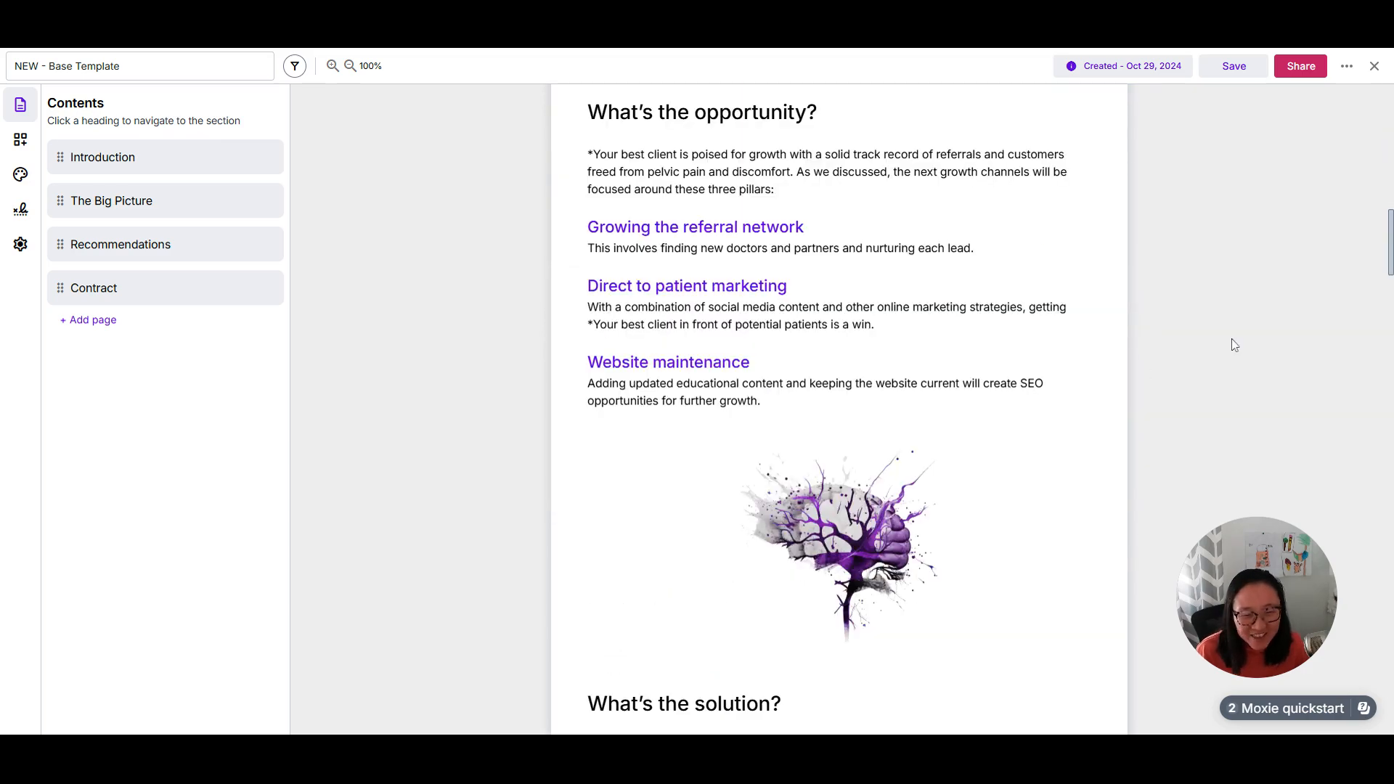
scroll(1234, 344, "down", 20)
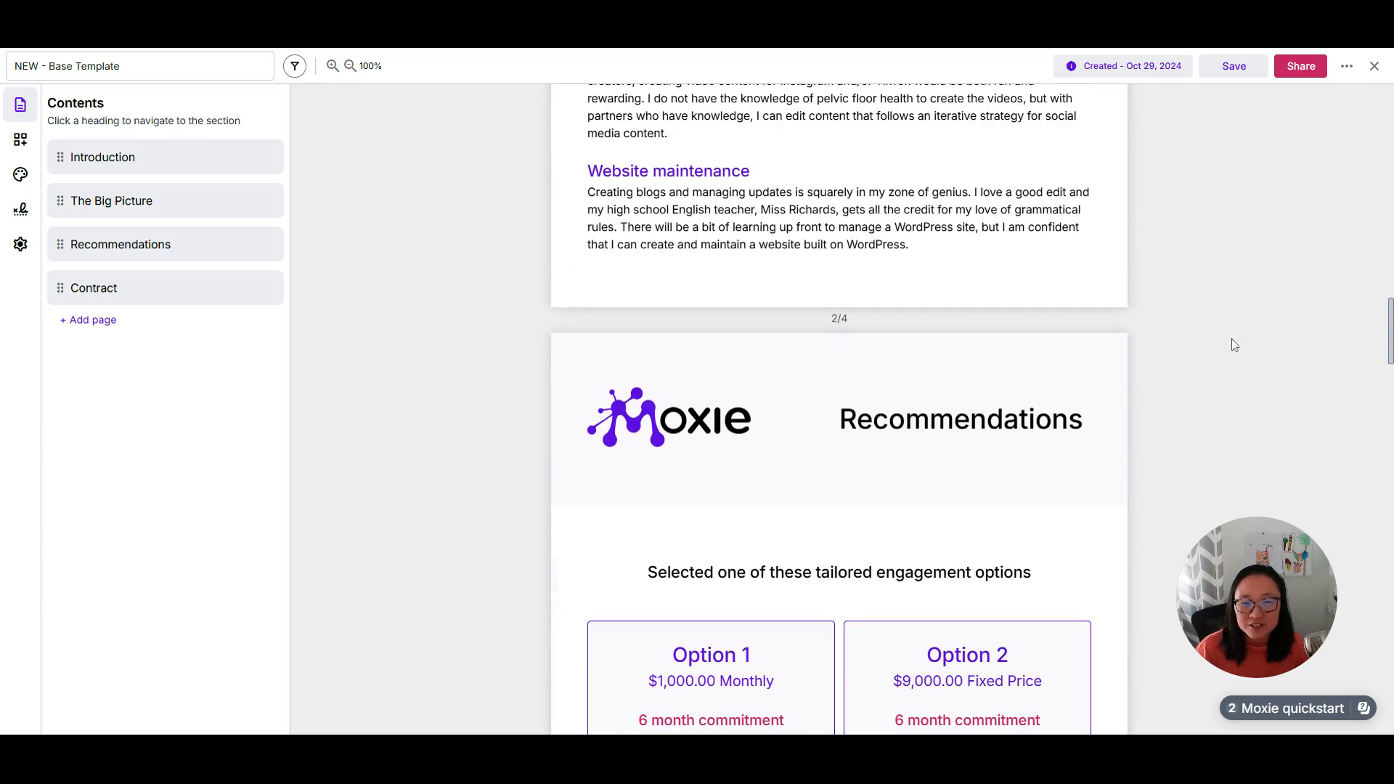
Step: Inspect the services block and container settings on the Recommendations page and the elements that can be added to the agreement
left_click(723, 348)
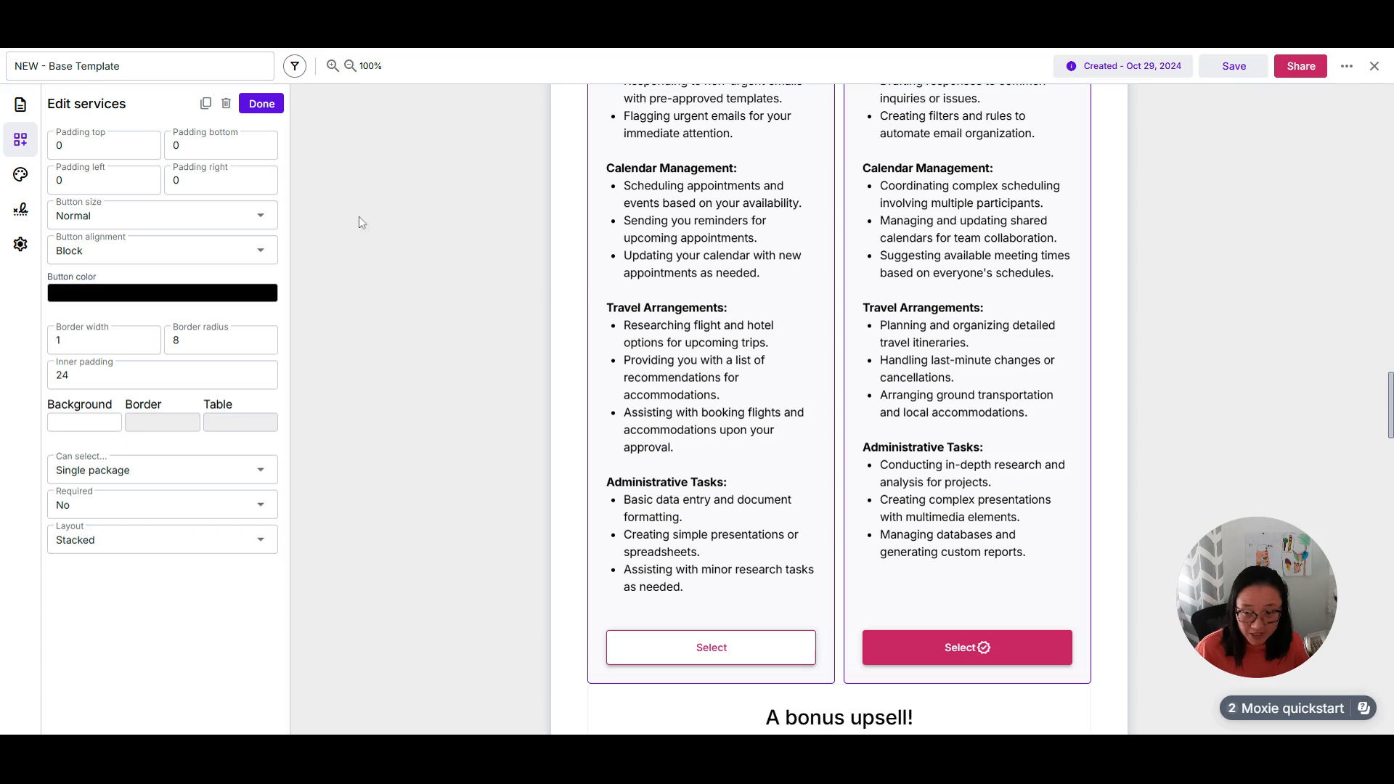
left_click(260, 104)
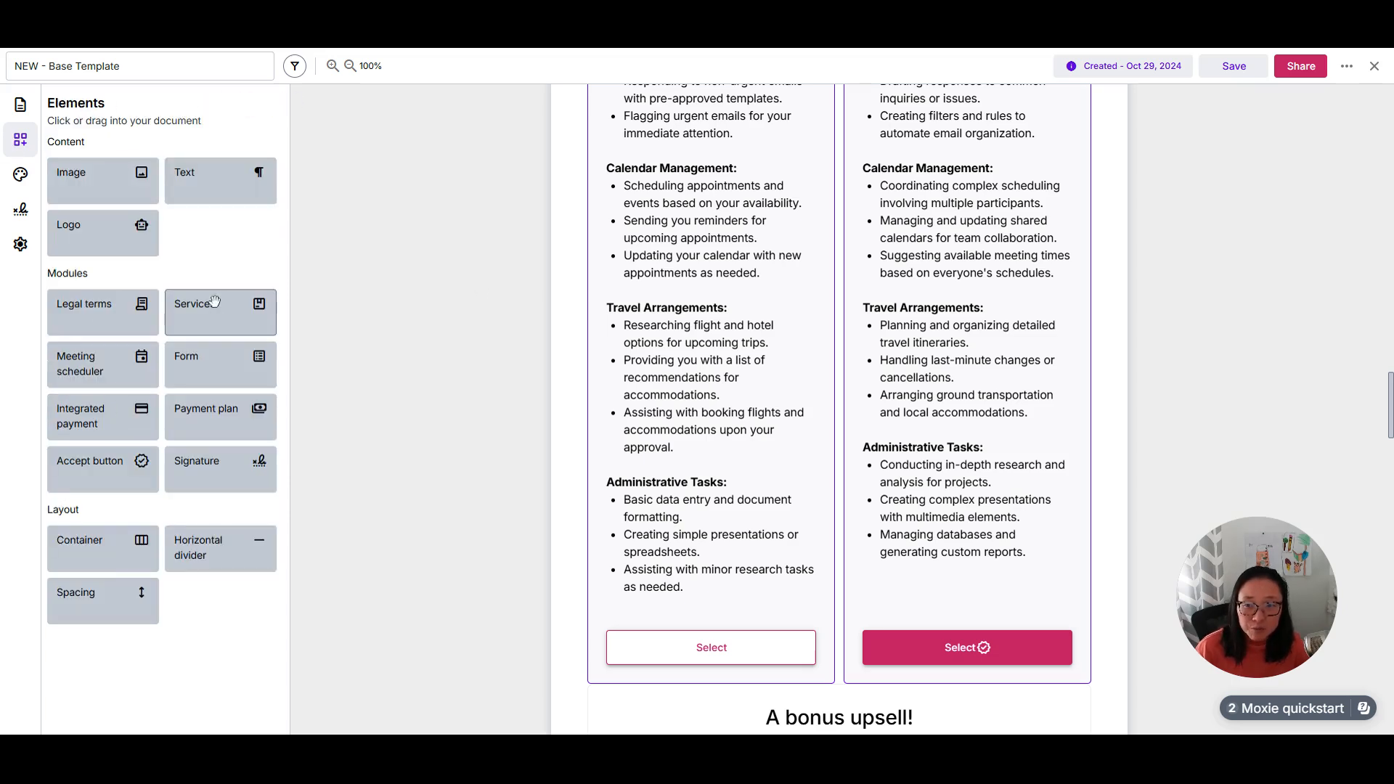
scroll(973, 349, "up", 3)
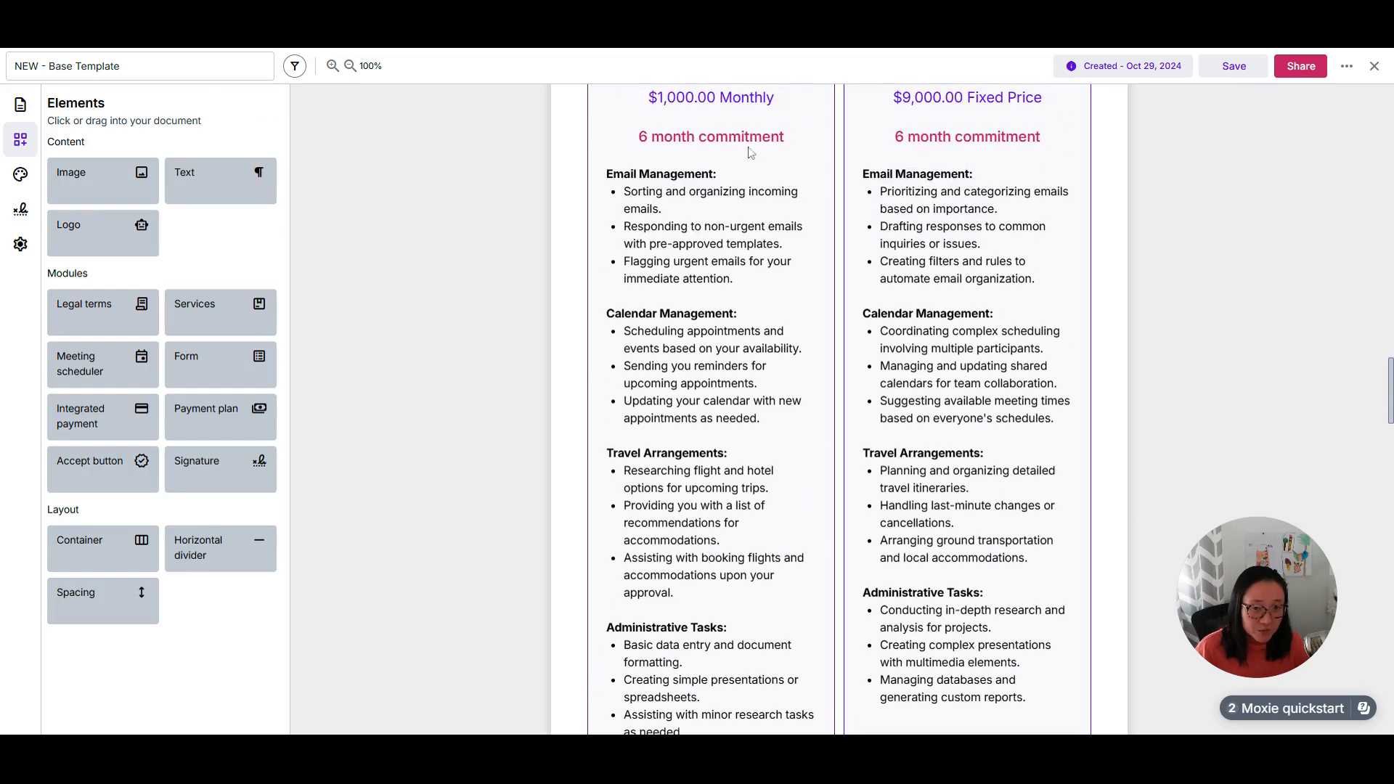
left_click(949, 206)
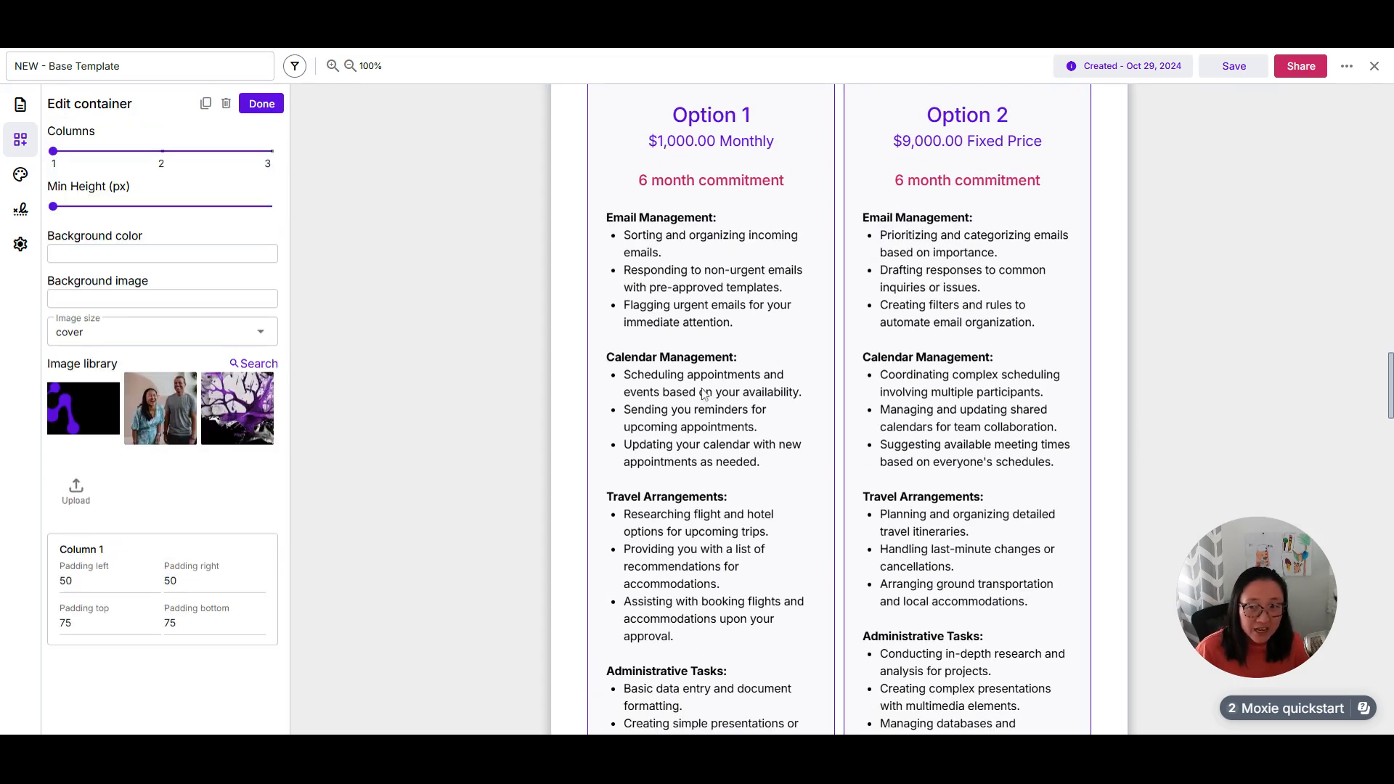
scroll(806, 392, "up", 4)
Step: Open the Option 1 package settings in the services block, check the available project types and task templates, and close them
left_click(813, 387)
left_click(814, 387)
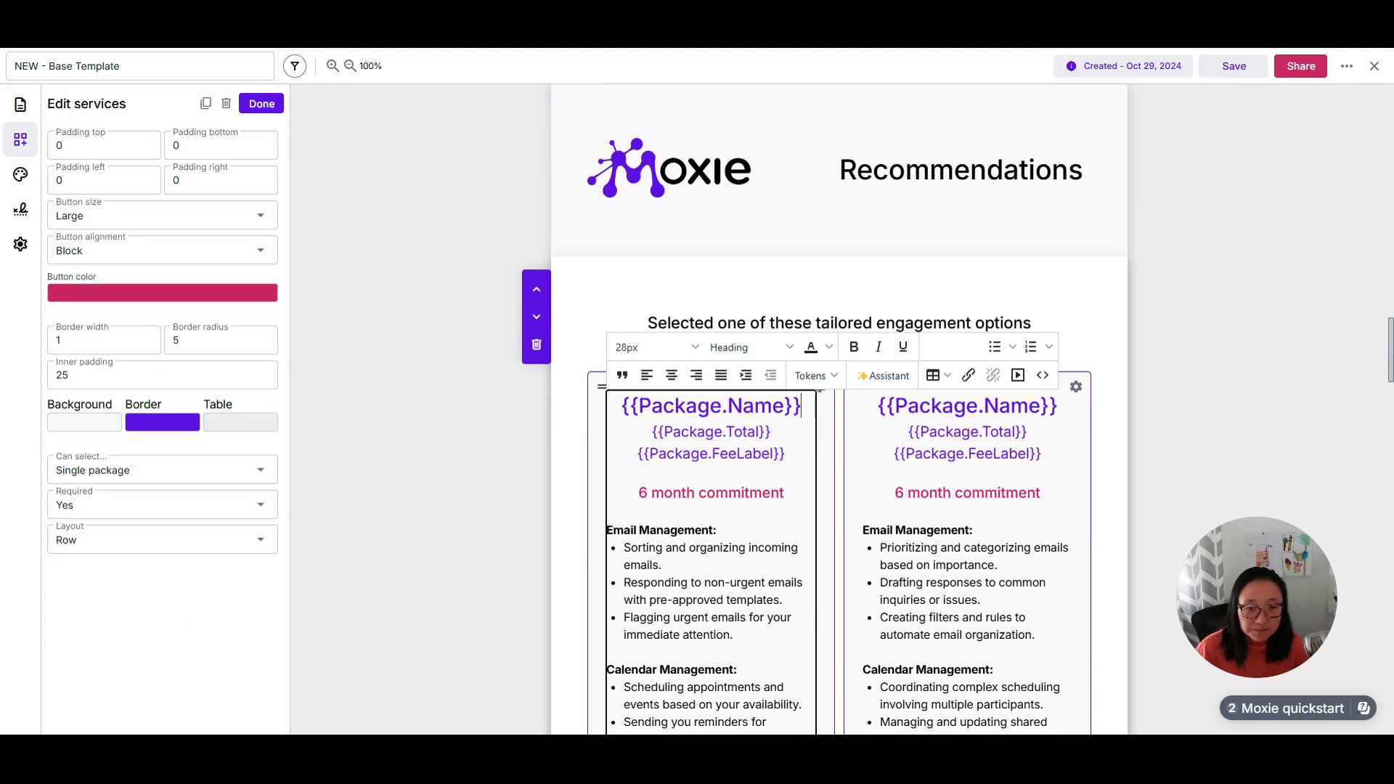
left_click(822, 398)
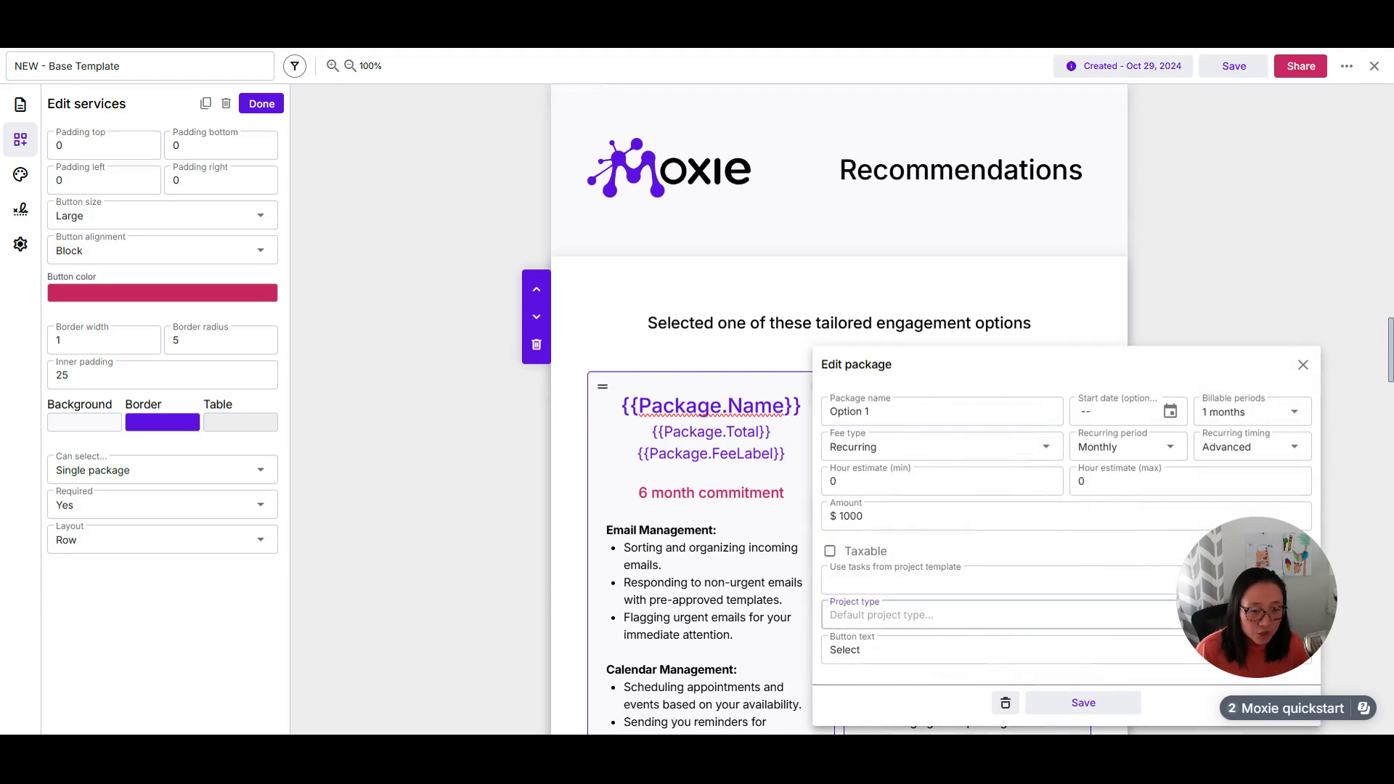
left_click(893, 616)
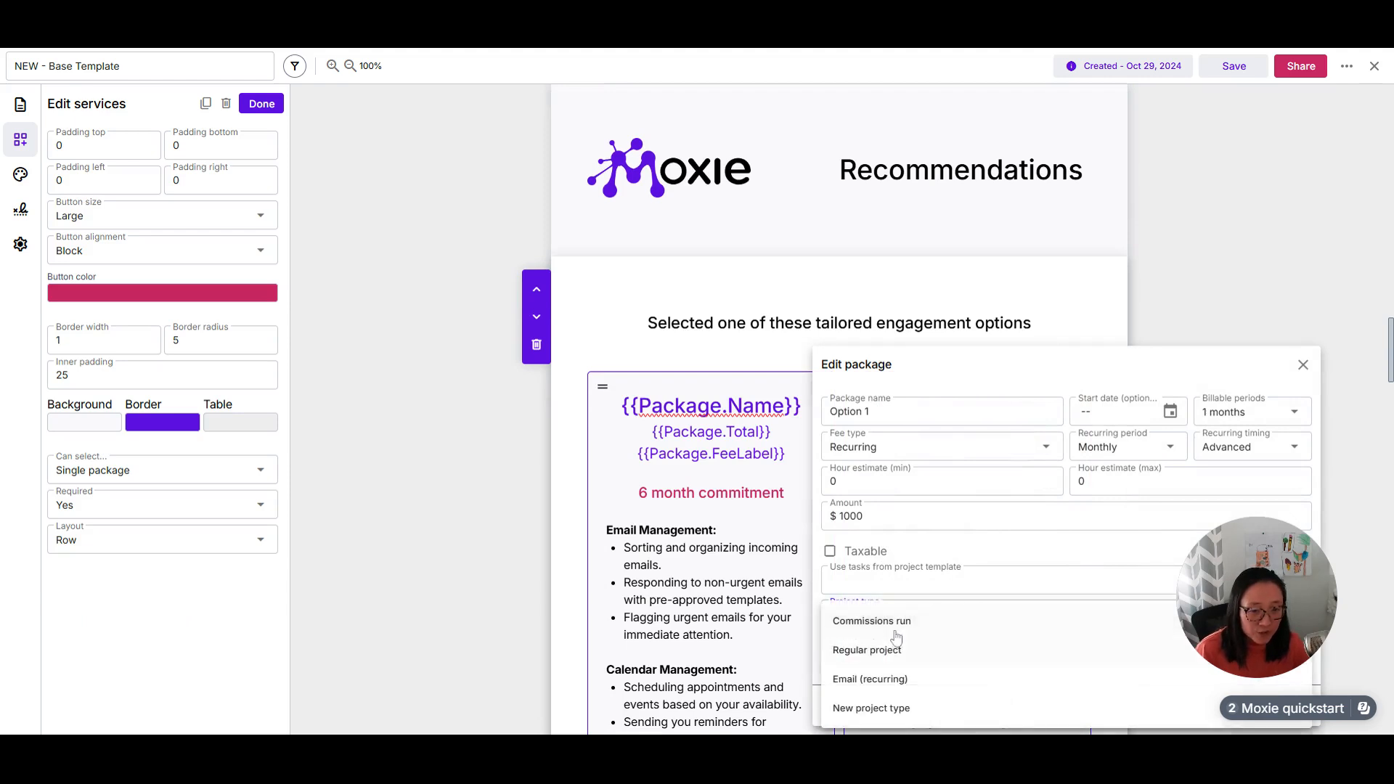
left_click(963, 373)
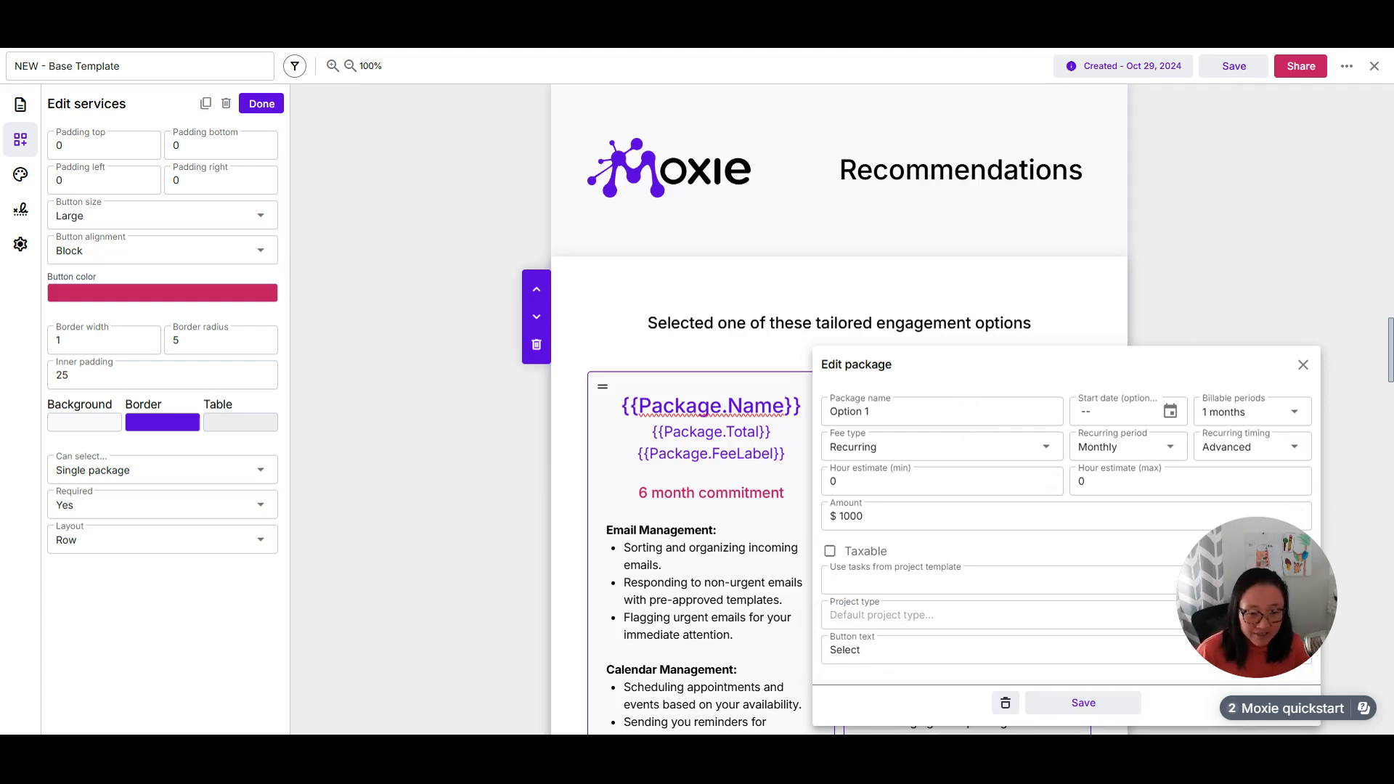
left_click(989, 581)
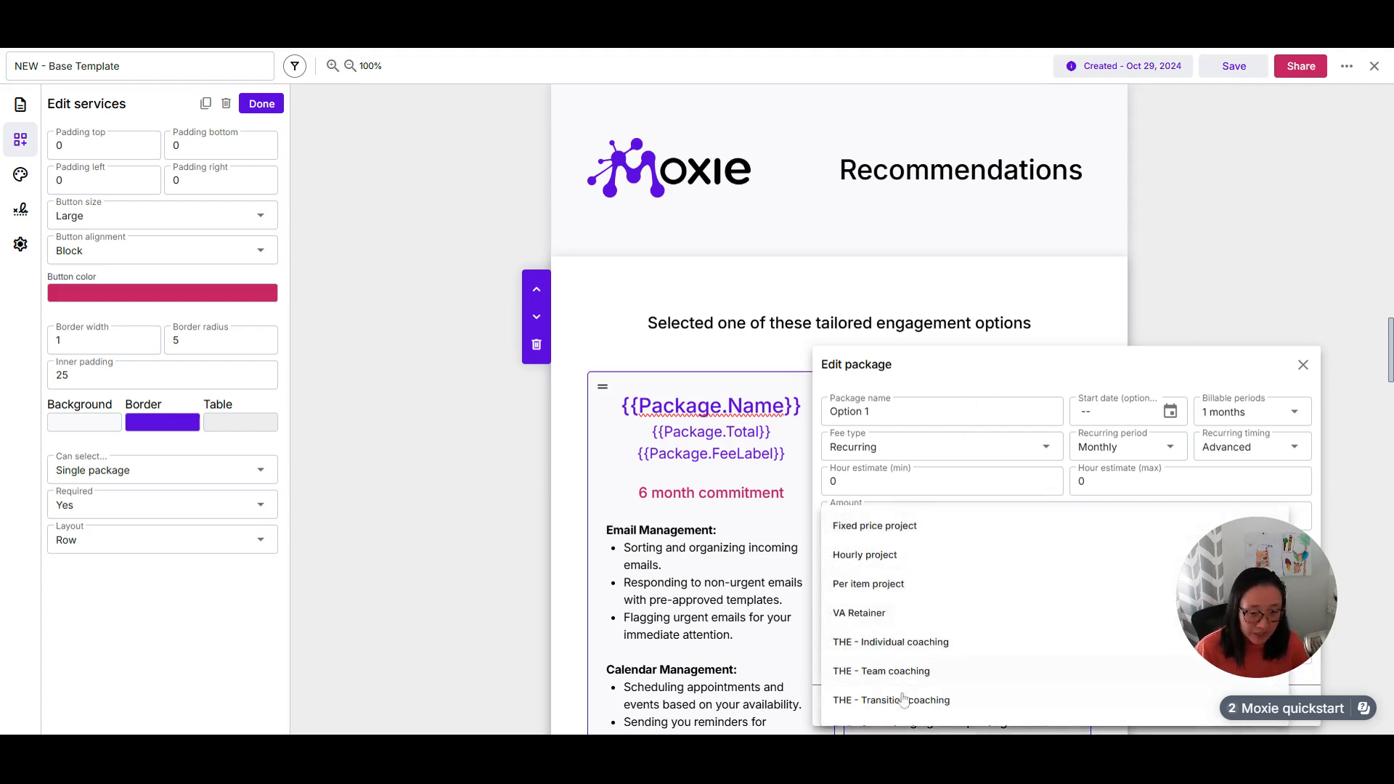
left_click(980, 373)
left_click(1287, 372)
Step: Check which templates a new package can be created from in the services block, without adding one
scroll(1183, 364, "down", 10)
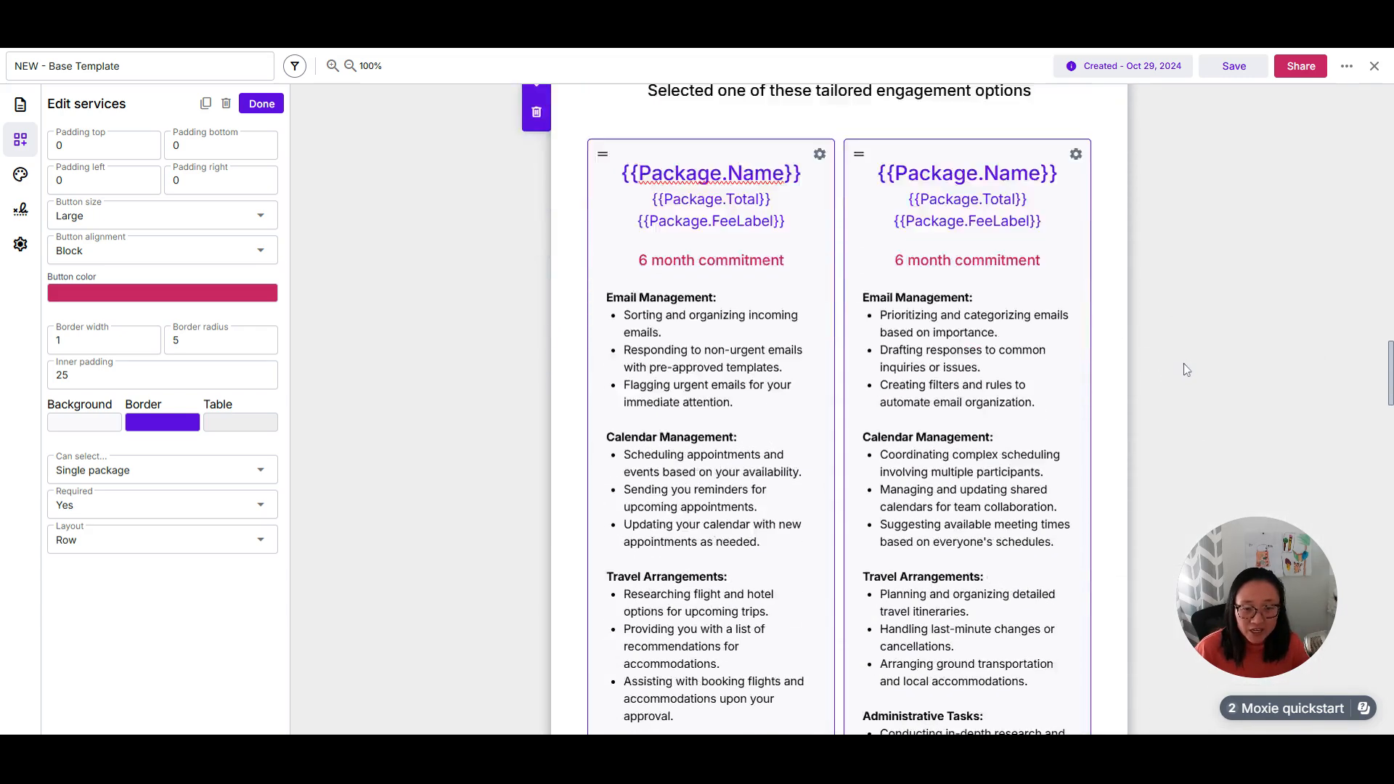
left_click(904, 480)
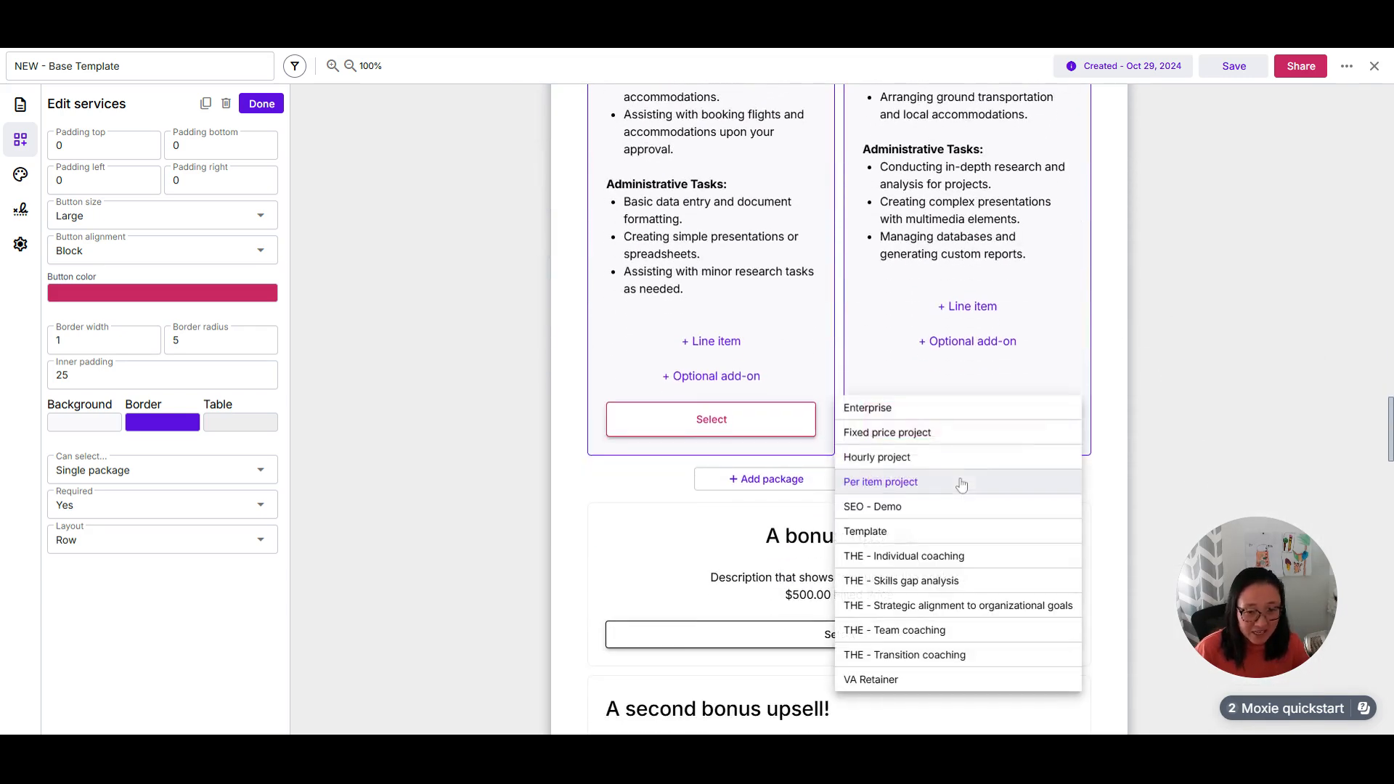
left_click(1264, 349)
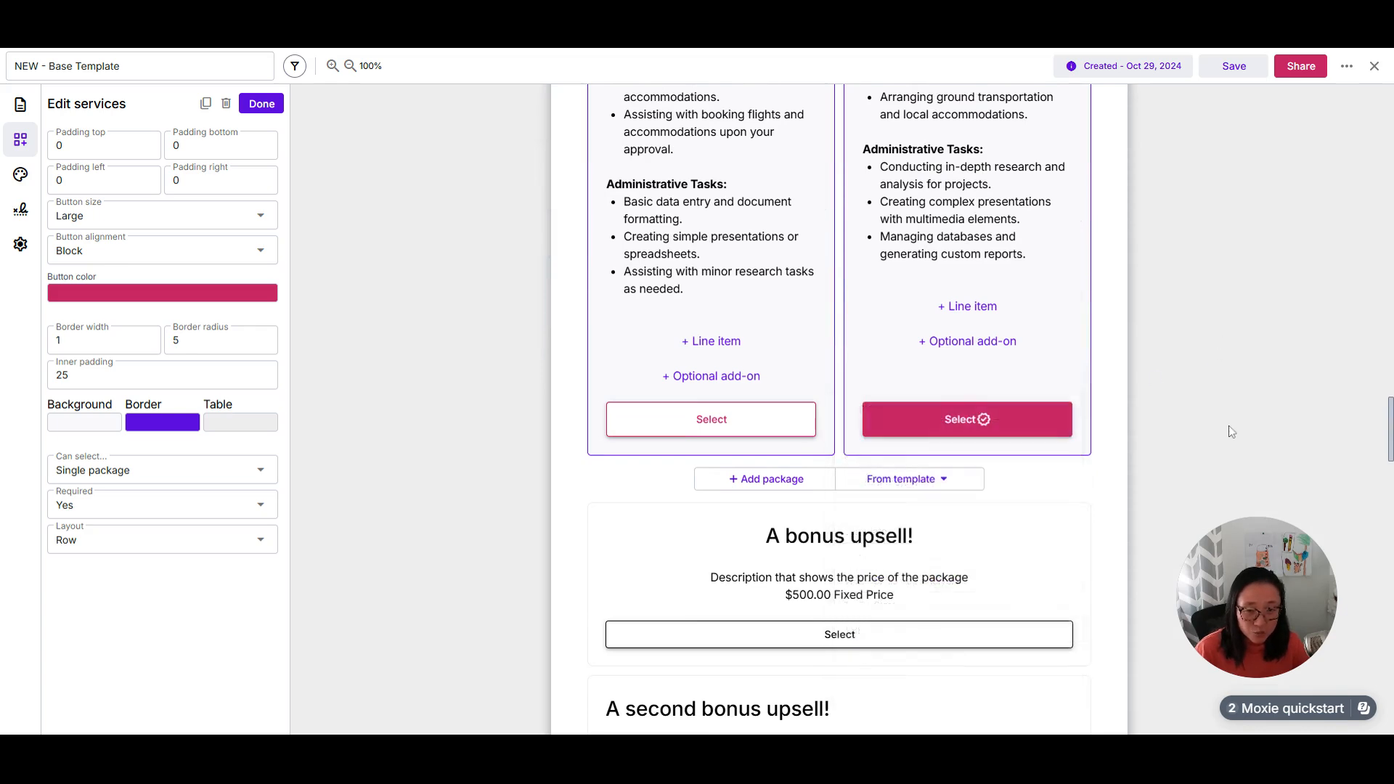
scroll(1228, 426, "up", 6)
scroll(931, 558, "down", 4)
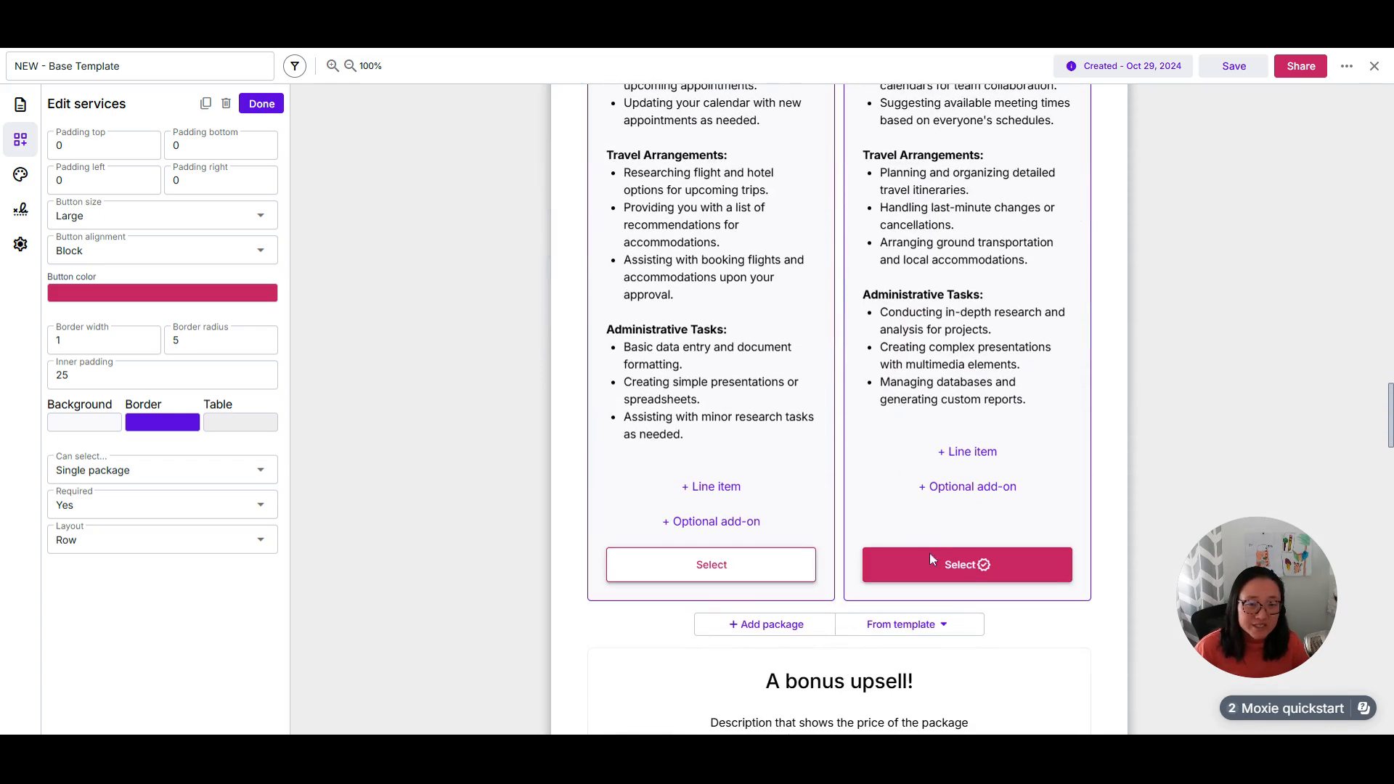
Step: Finish editing the services block and turn on automatic creation of projects and invoices for the agreement
left_click(263, 105)
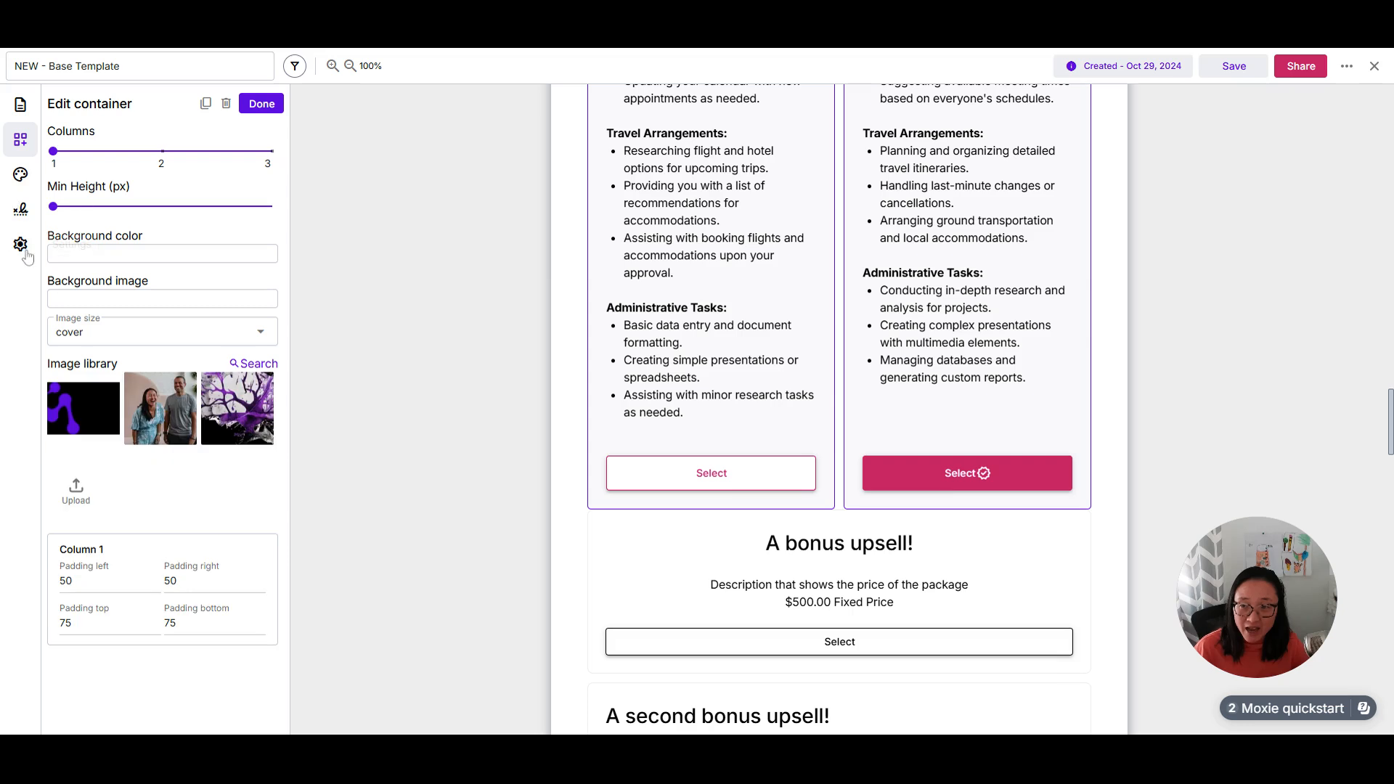
left_click(20, 244)
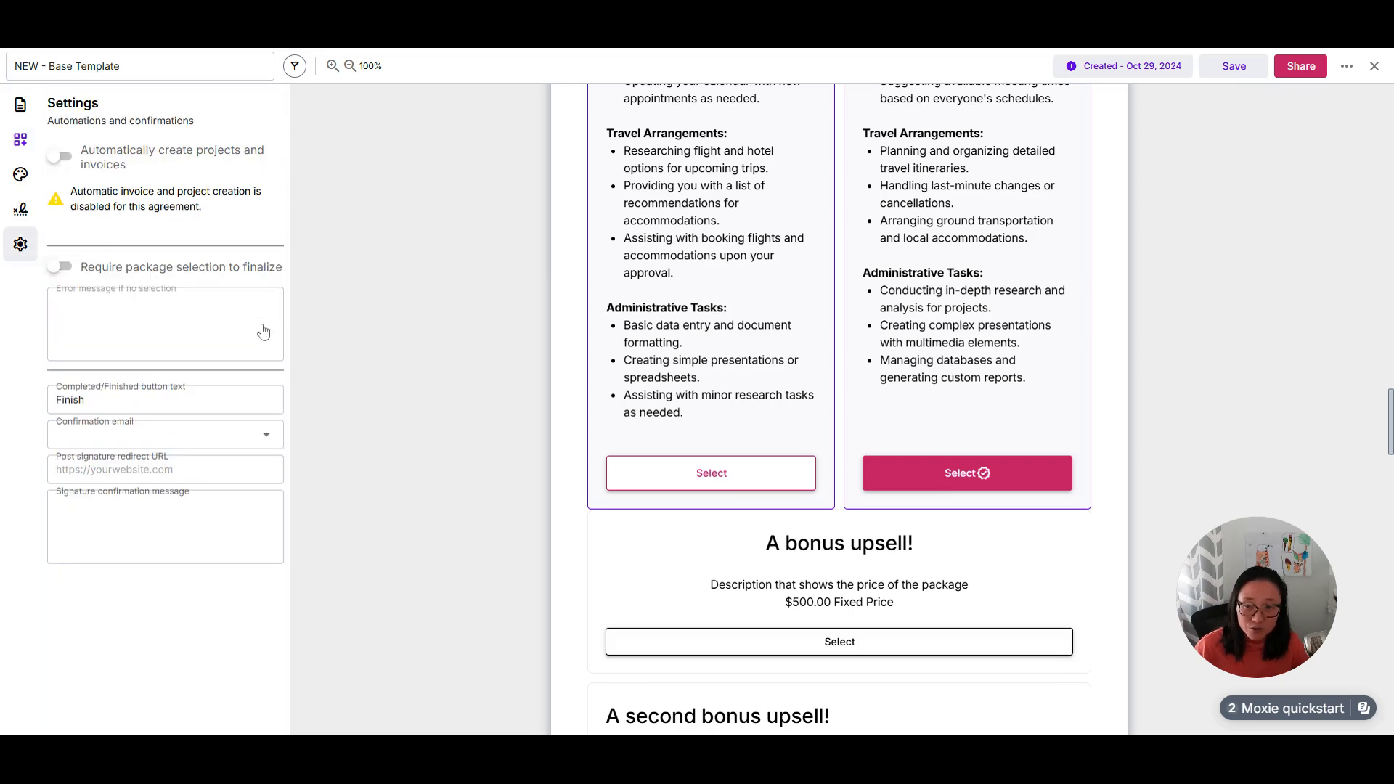
left_click(62, 156)
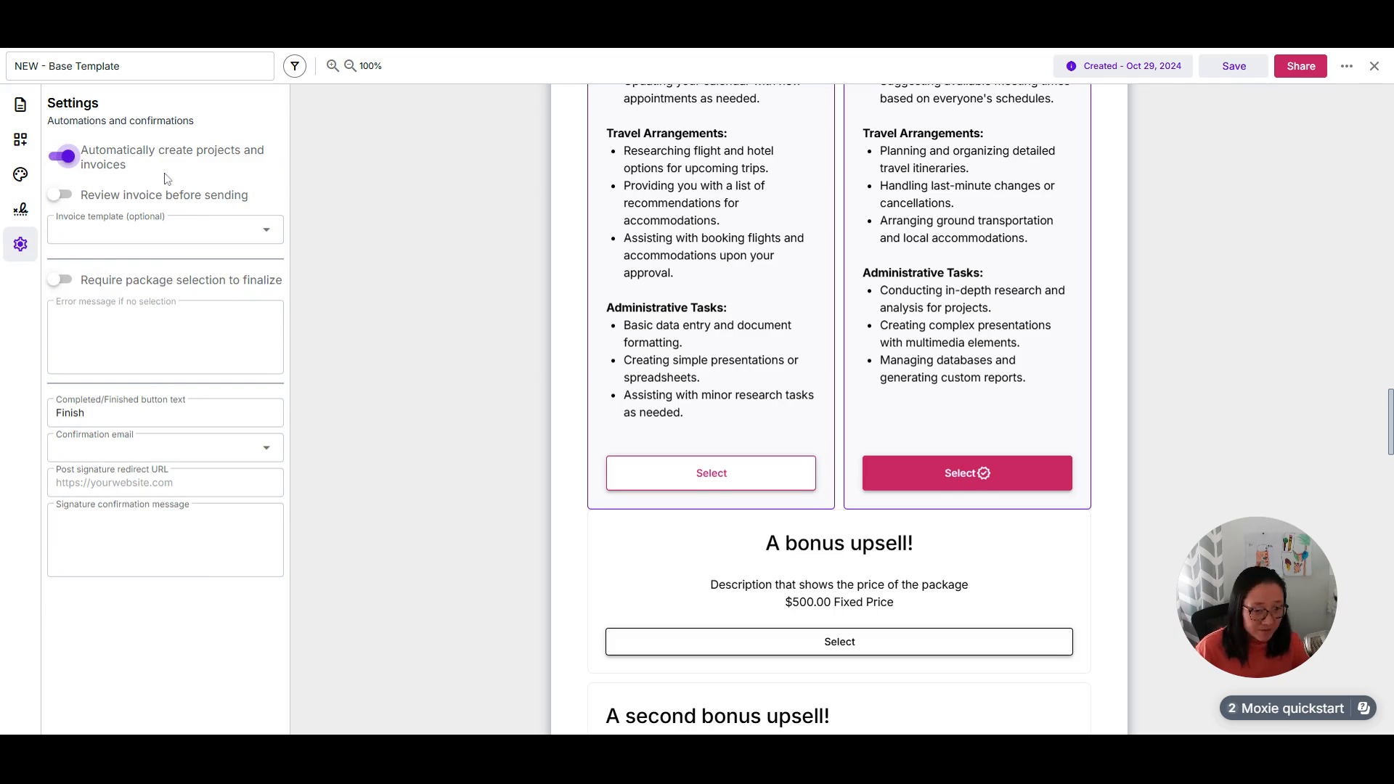
Step: Review the agreement from the Recommendations page through the upsells, payment schedule and contract terms to the signatures, and return to the packages
scroll(976, 426, "up", 15)
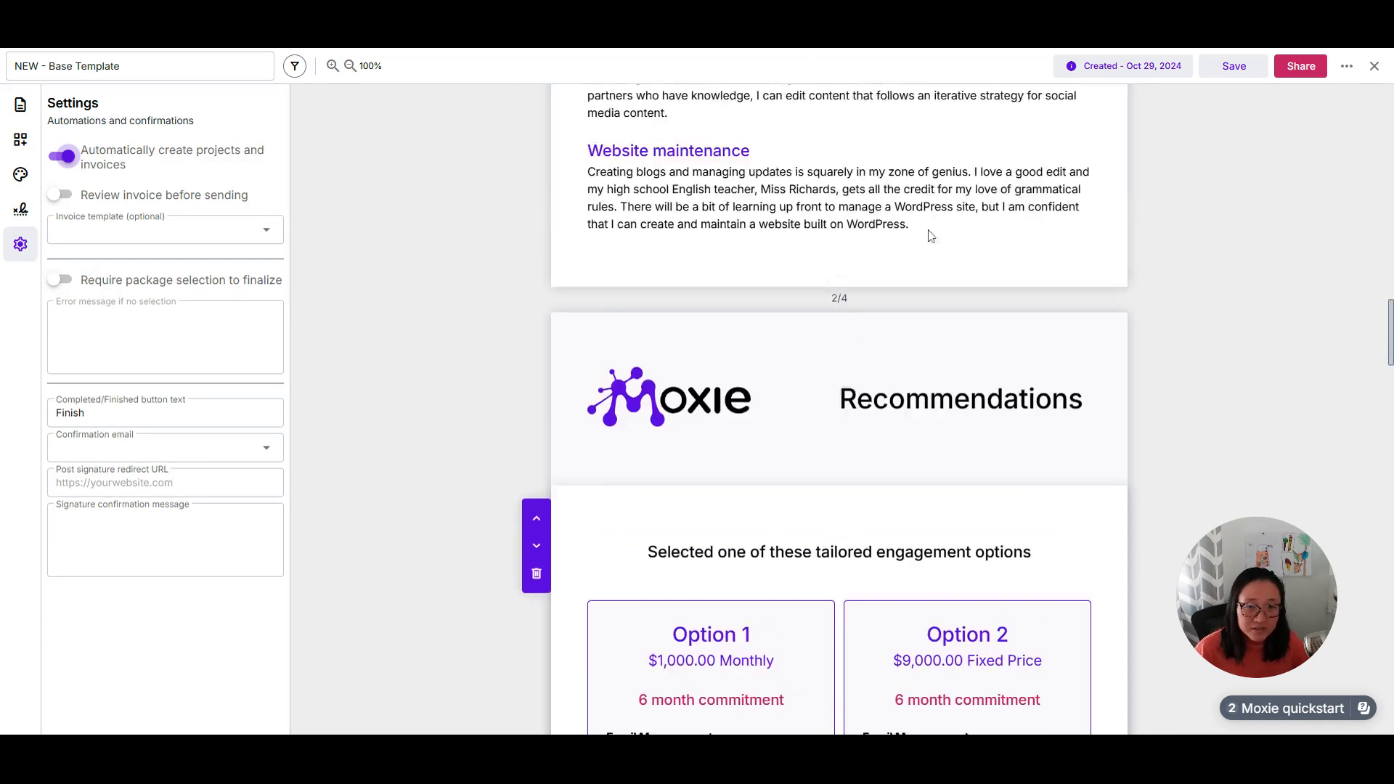
scroll(965, 341, "down", 7)
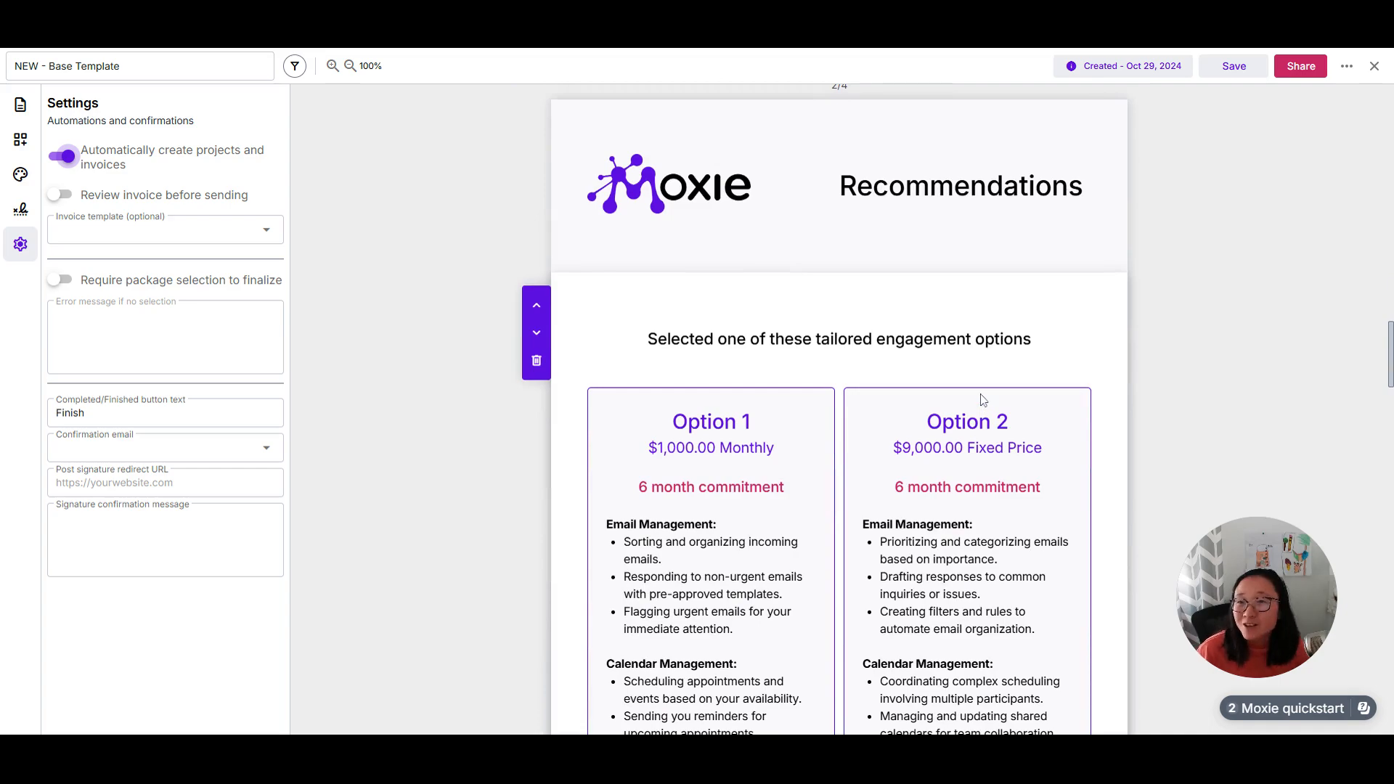
scroll(956, 411, "down", 6)
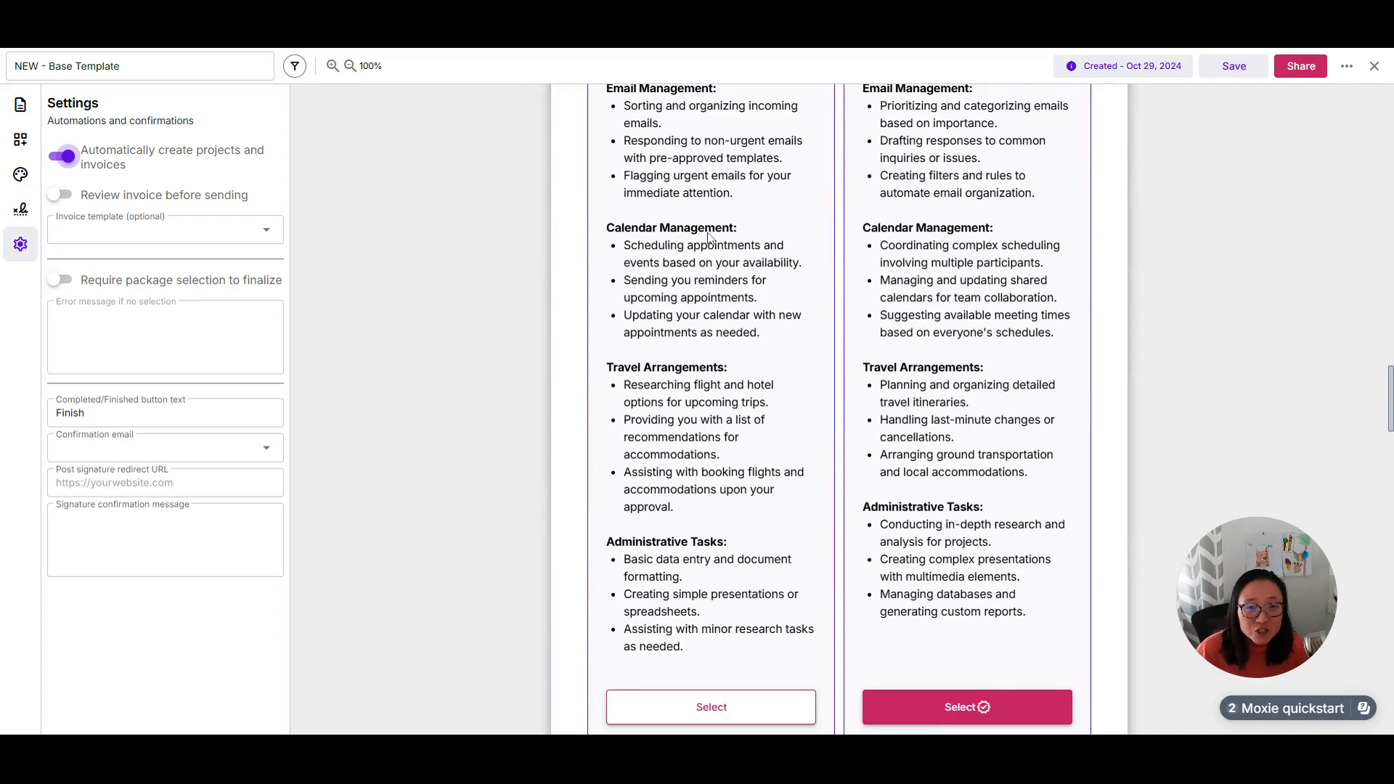
scroll(966, 415, "down", 15)
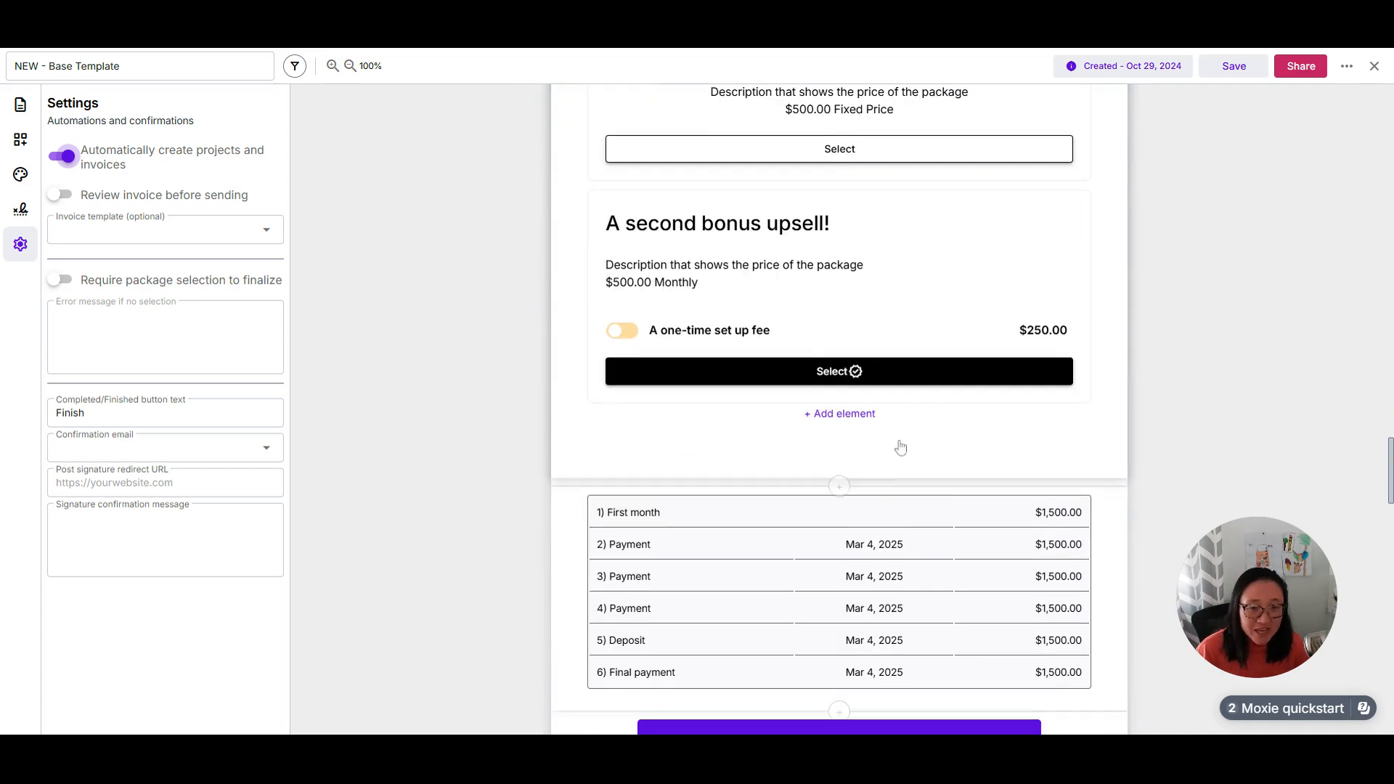
scroll(884, 508, "down", 20)
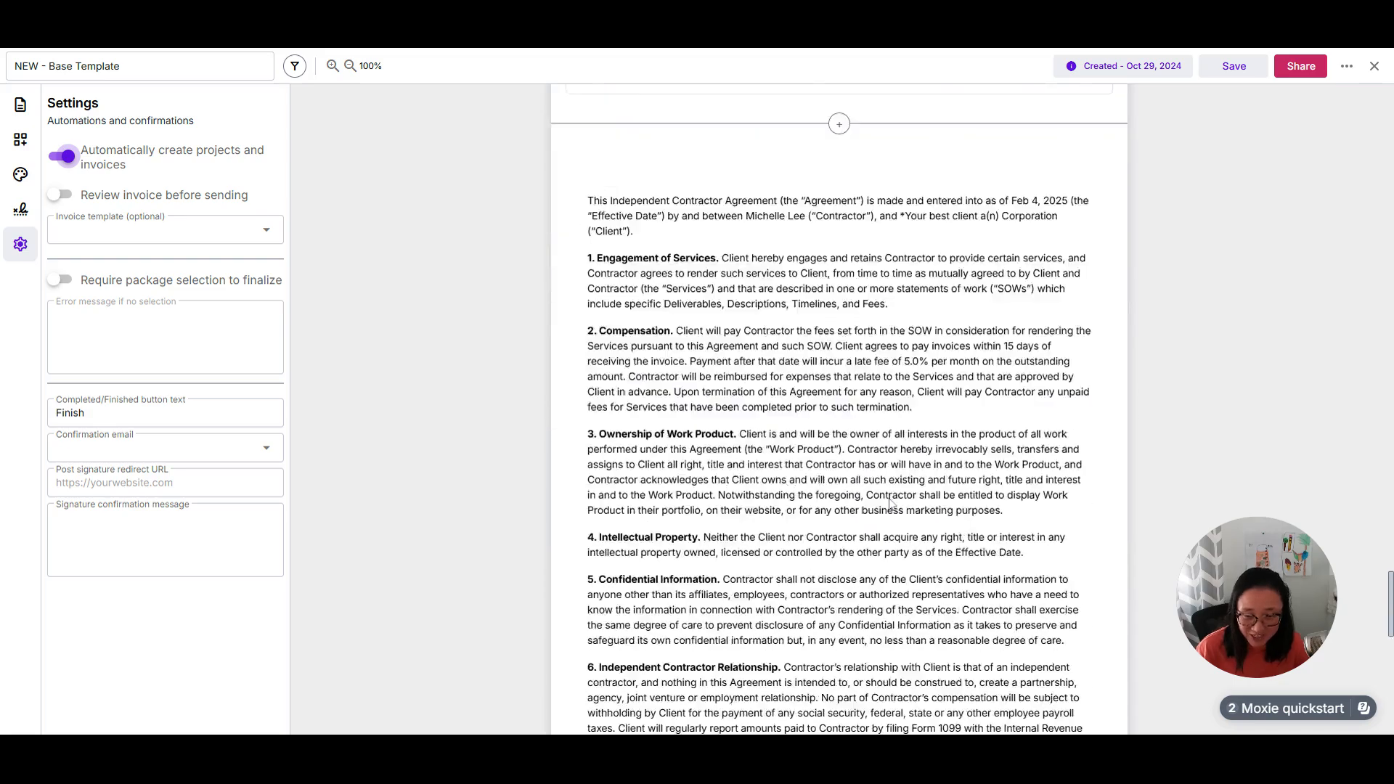
scroll(890, 502, "down", 3)
scroll(965, 525, "up", 20)
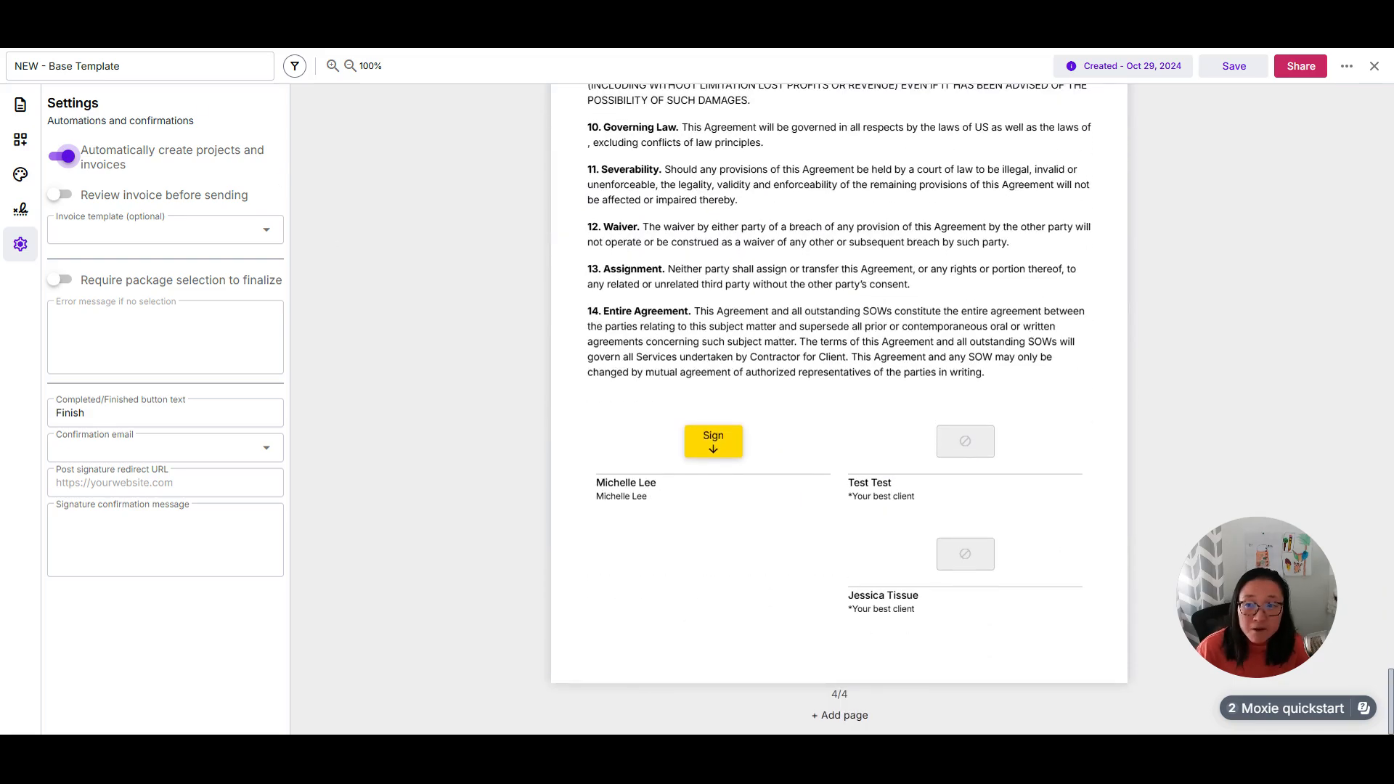
scroll(1166, 333, "up", 10)
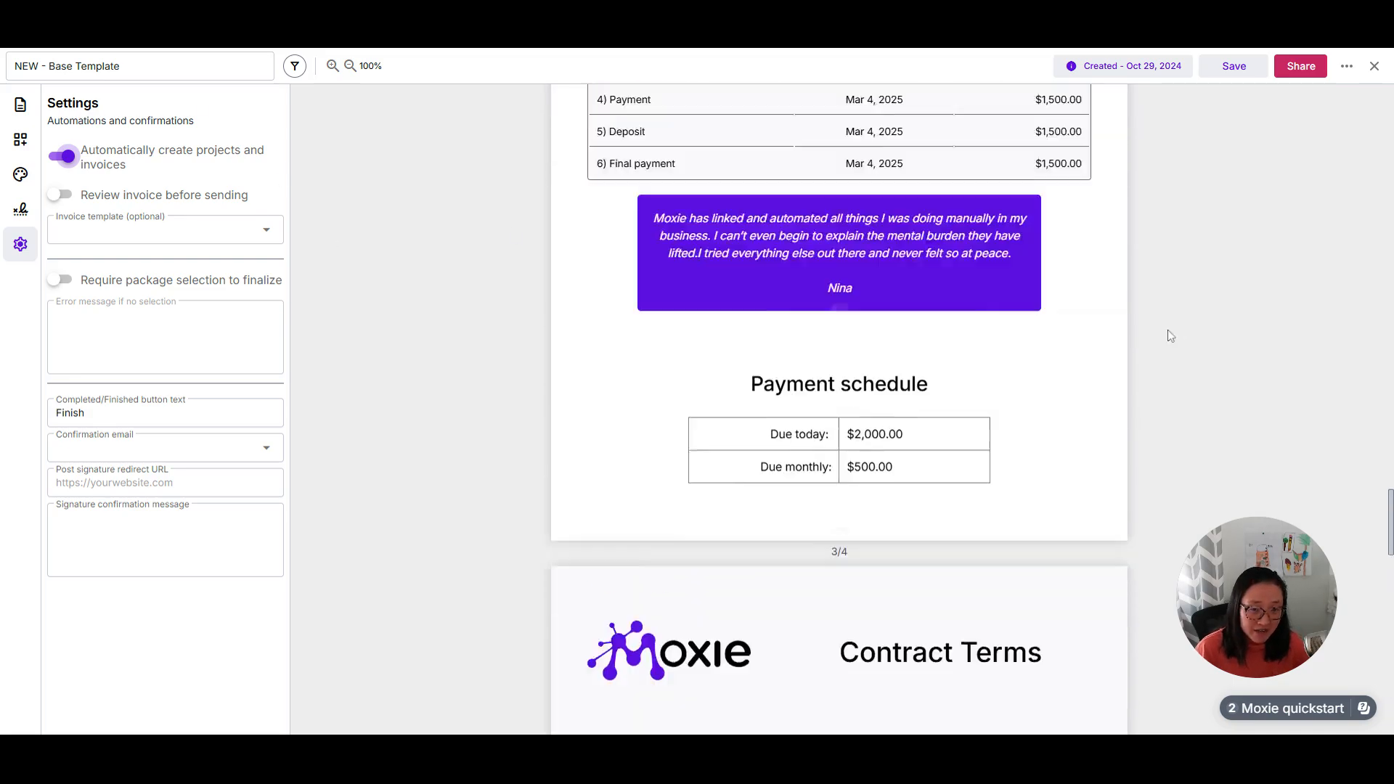
scroll(896, 373, "up", 5)
scroll(898, 373, "up", 1)
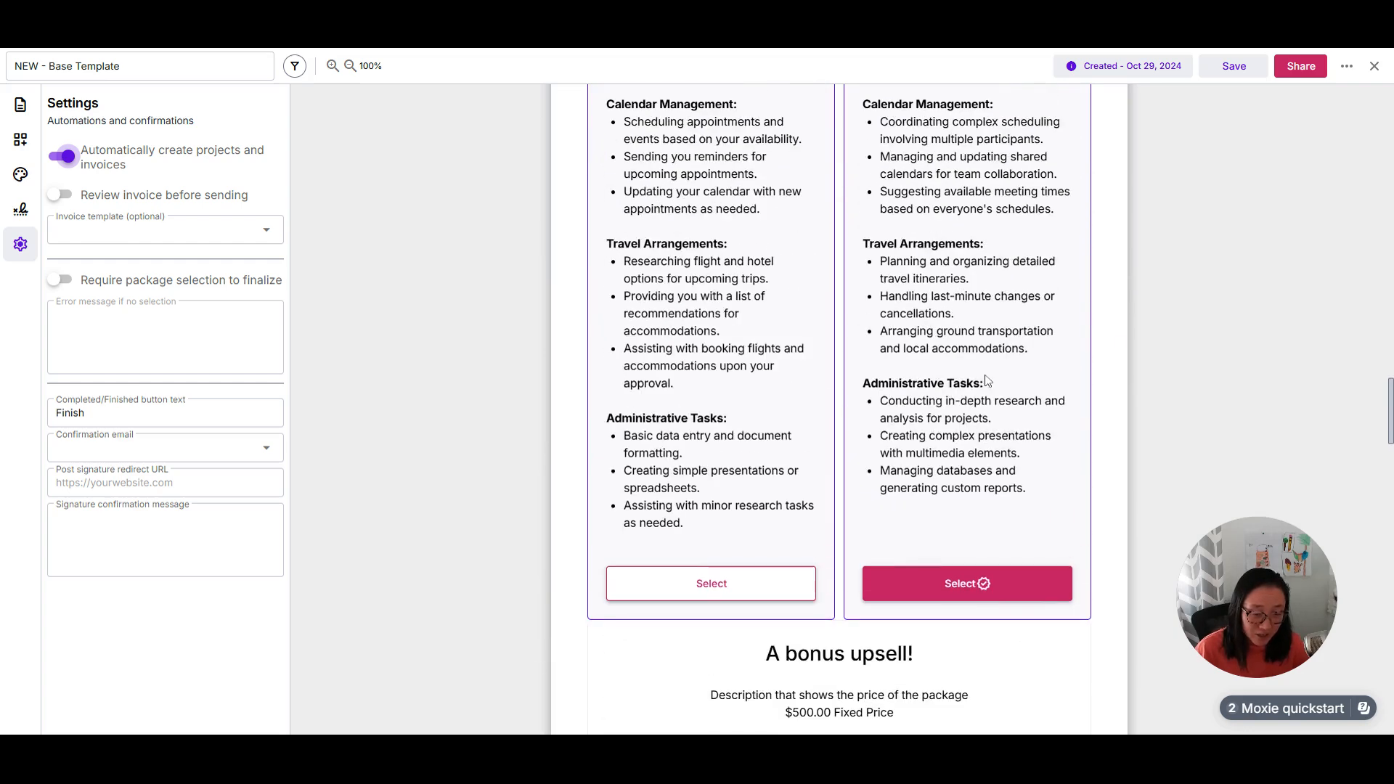